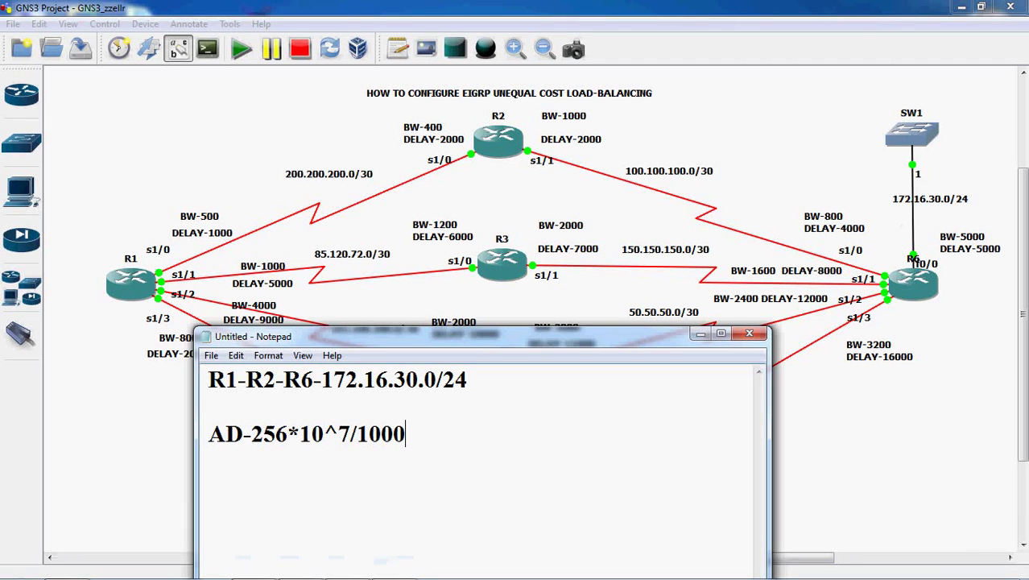
# Step: Complete the AD formula in the Notepad note with +2000+5000= and reposition the note window over the topology
pyautogui.write('+2000')
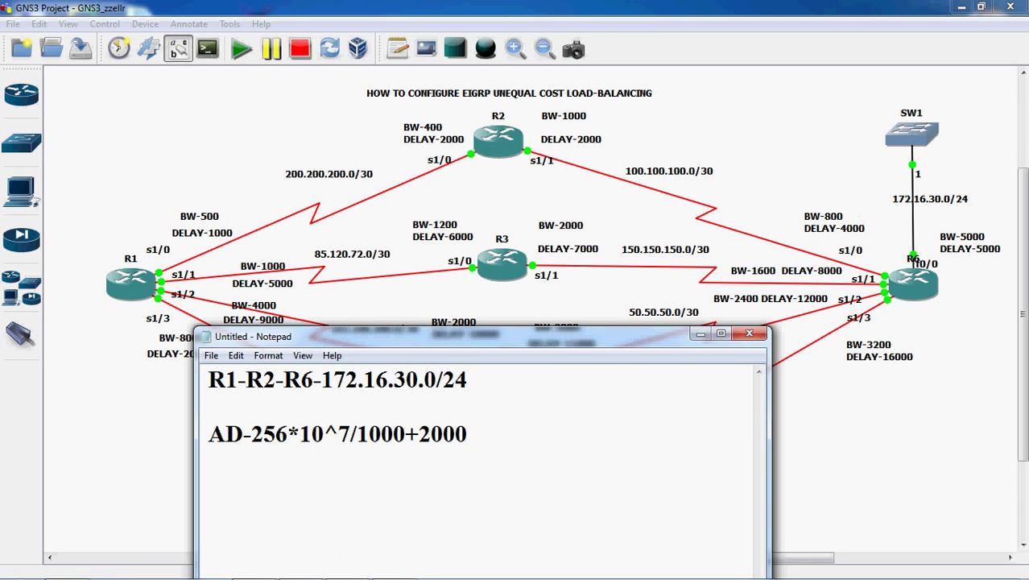
pyautogui.write('+500')
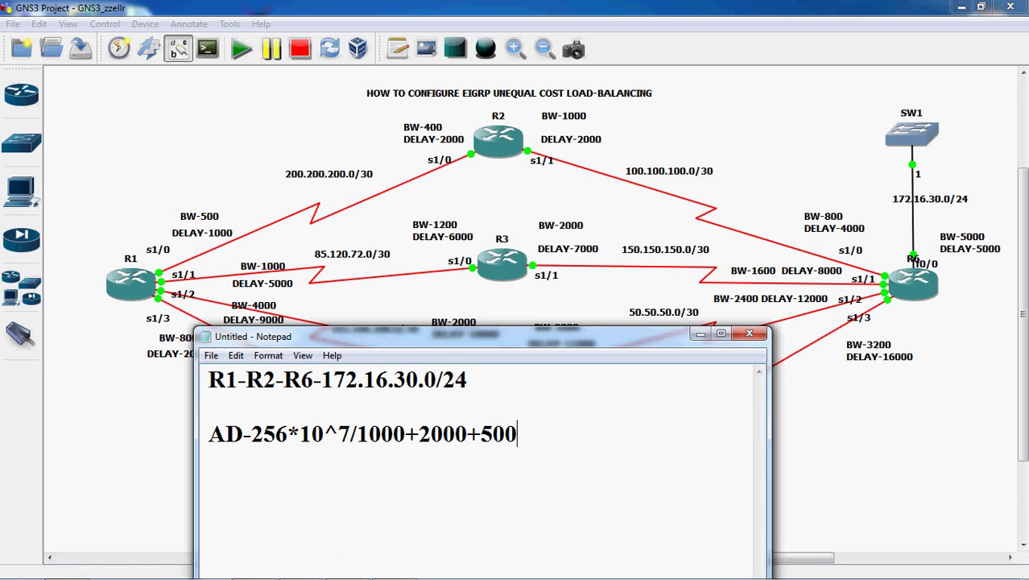
pyautogui.write('0=')
pyautogui.moveTo(633, 336); pyautogui.dragTo(622, 159)
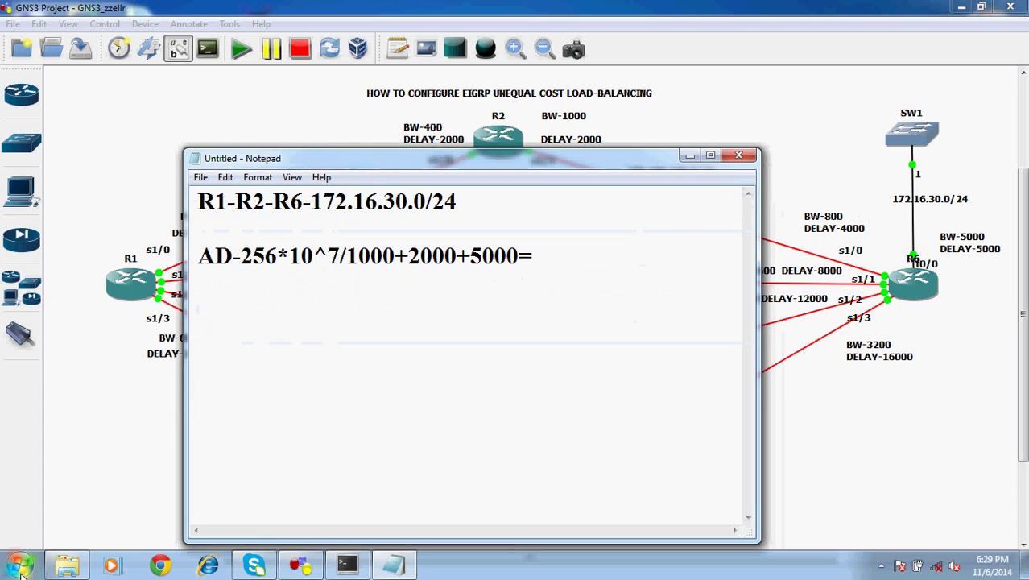
# Step: Find and open the Windows Calculator
pyautogui.click(20, 567)
pyautogui.write('CALC')
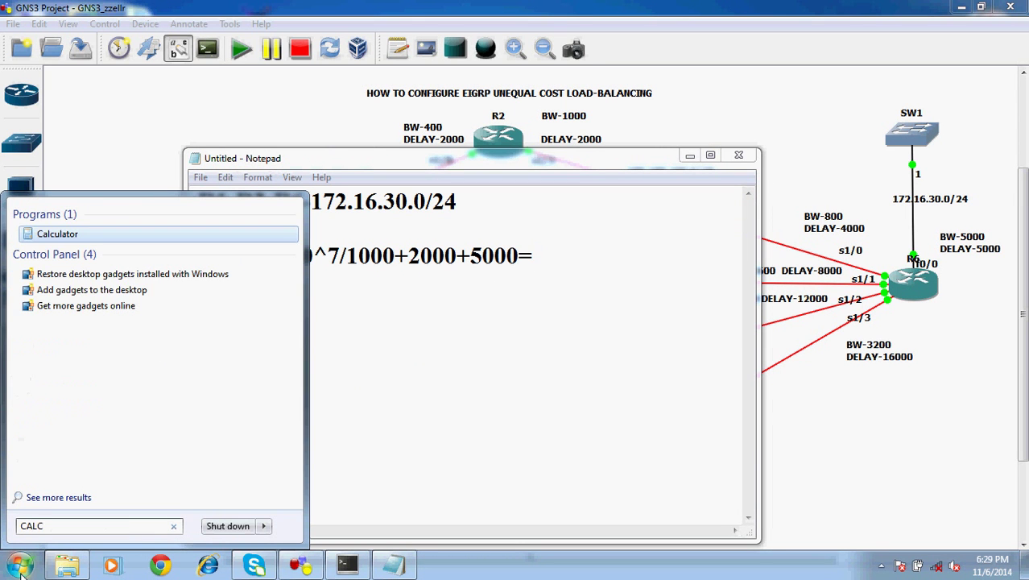
pyautogui.click(34, 235)
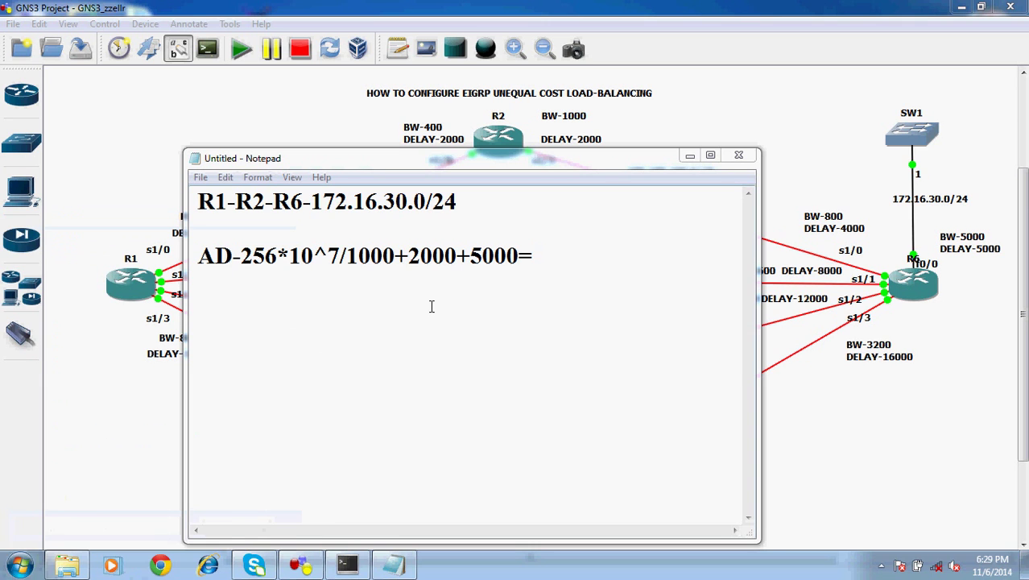
# Step: Divide 10000000 by 1000 in Calculator for the bandwidth part of the AD formula
pyautogui.click(779, 321)
pyautogui.click(793, 346)
pyautogui.click(793, 346)
pyautogui.click(793, 346)
pyautogui.click(793, 346)
pyautogui.click(793, 346)
pyautogui.click(793, 346)
pyautogui.click(793, 347)
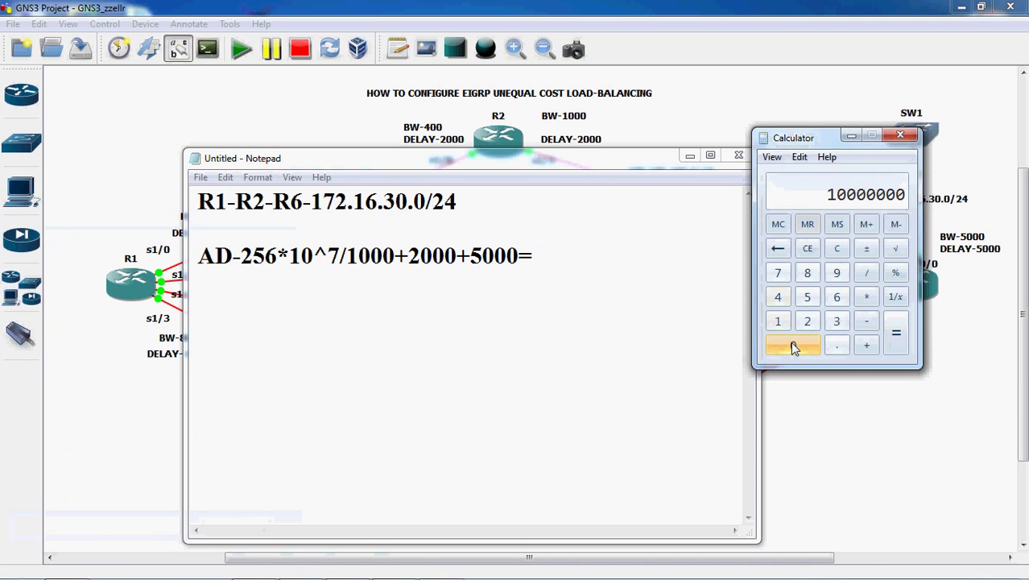
pyautogui.click(864, 274)
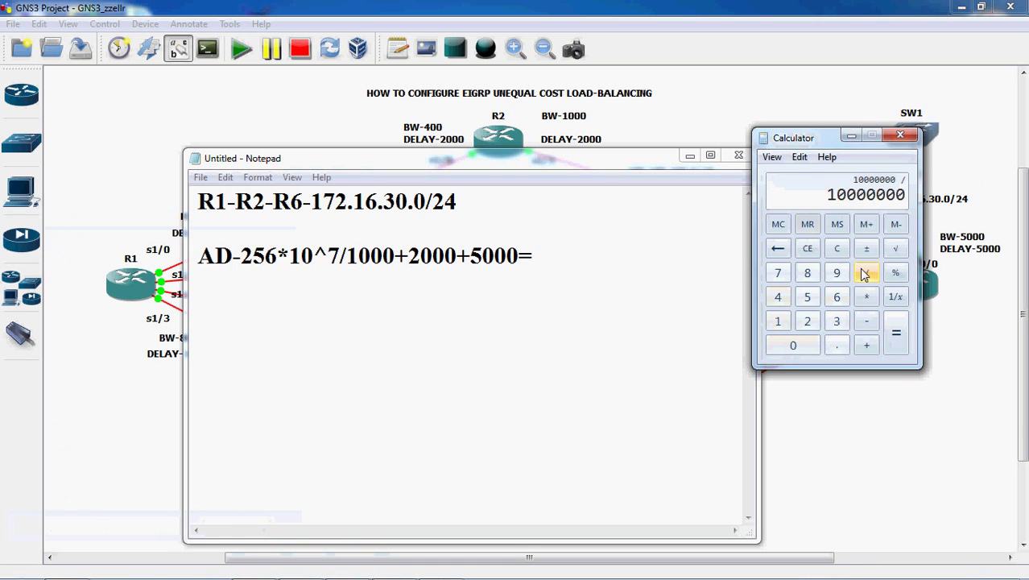
pyautogui.click(778, 321)
pyautogui.click(789, 346)
pyautogui.click(789, 346)
pyautogui.click(789, 346)
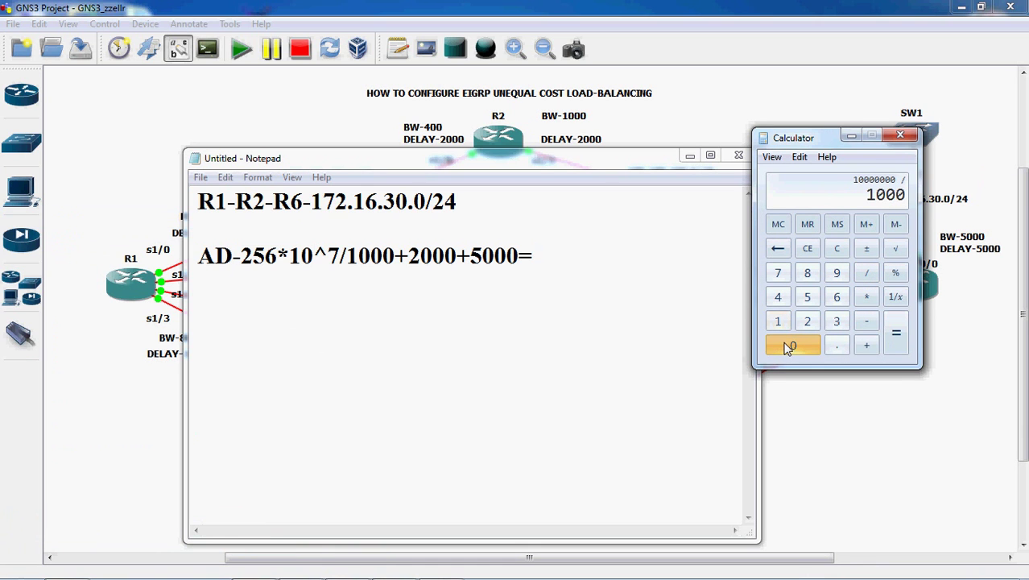
pyautogui.click(898, 339)
# Step: Add the combined delay of 7000 to the bandwidth result
pyautogui.click(868, 346)
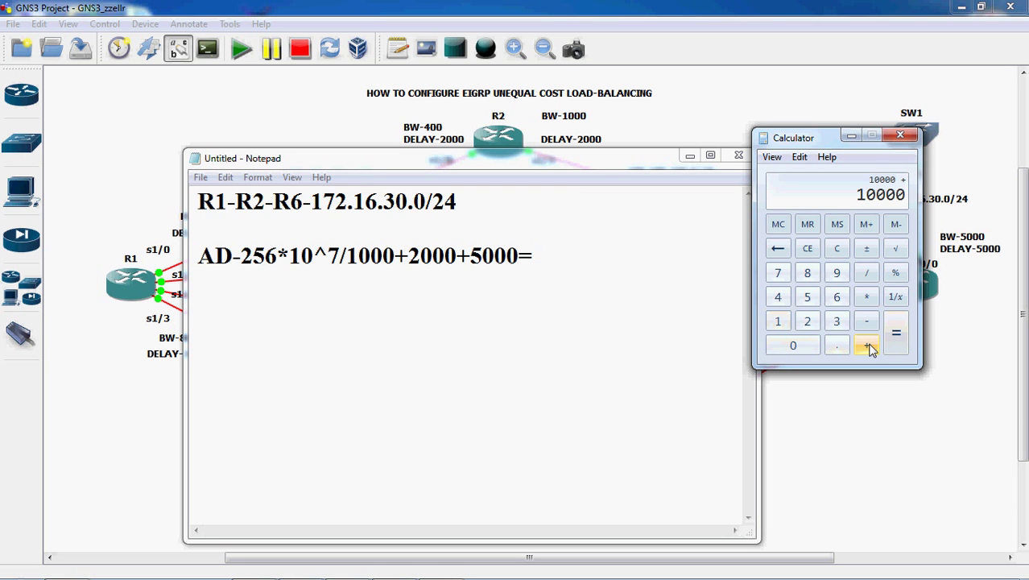
pyautogui.click(778, 273)
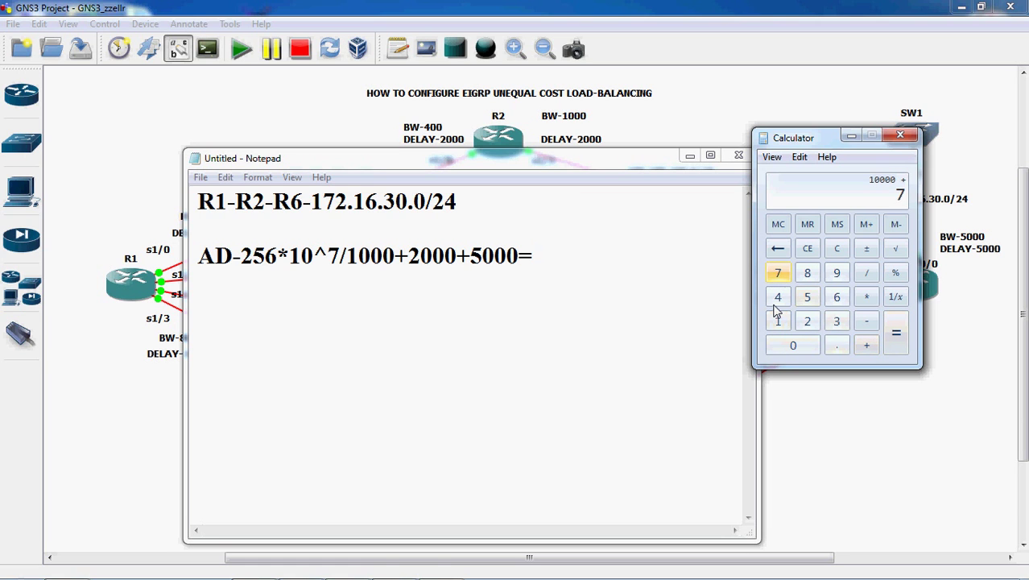
pyautogui.click(789, 346)
pyautogui.click(789, 346)
pyautogui.click(789, 346)
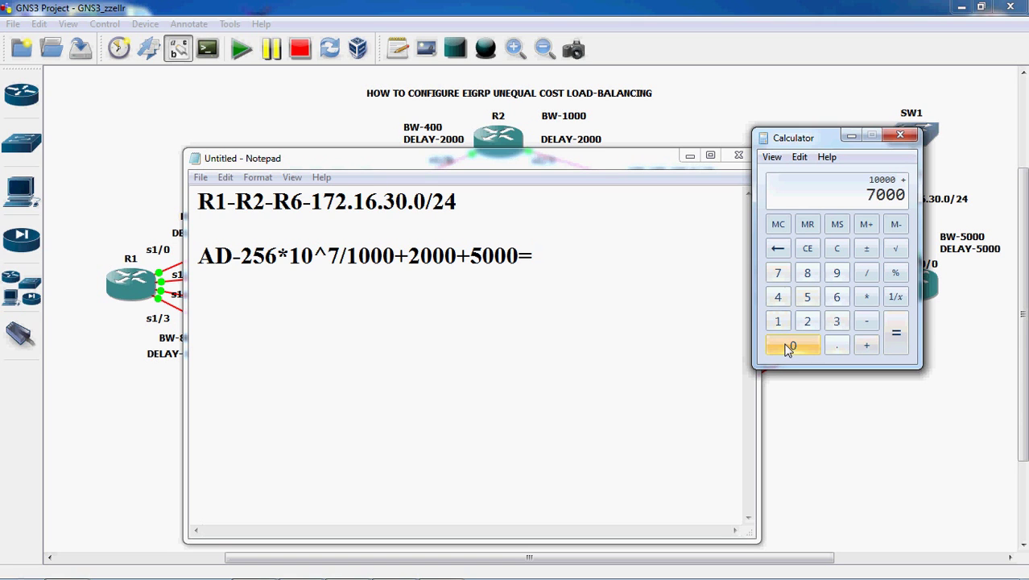
pyautogui.click(896, 333)
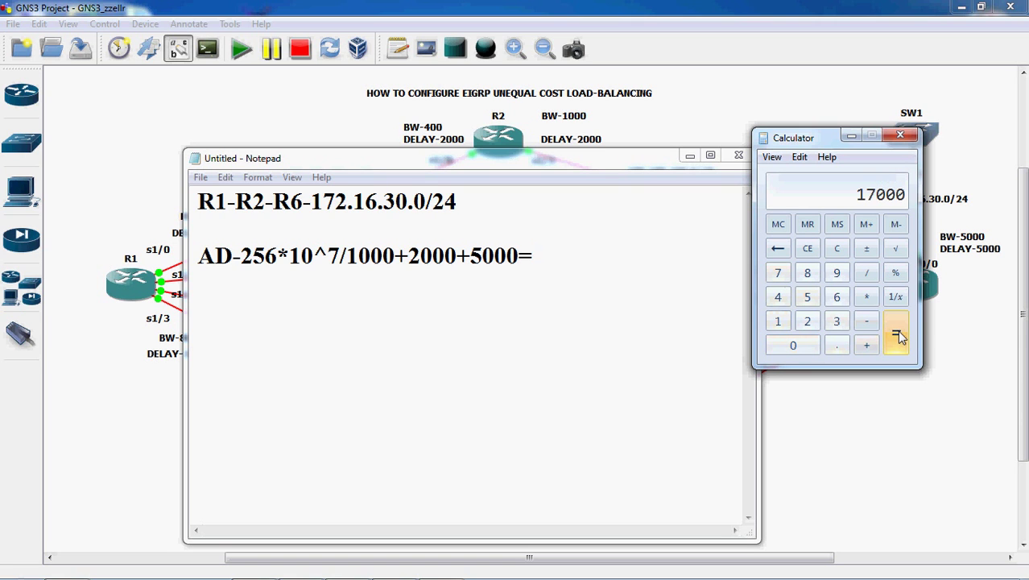
# Step: Multiply the bandwidth and delay sum by 256 to get the AD metric
pyautogui.click(866, 298)
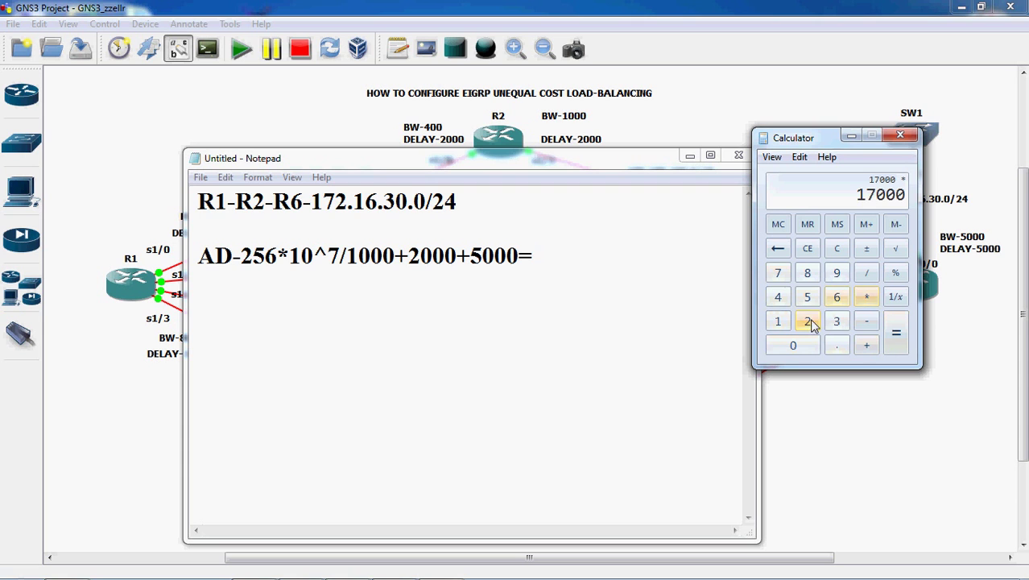
pyautogui.click(807, 321)
pyautogui.click(808, 298)
pyautogui.click(836, 298)
pyautogui.click(896, 333)
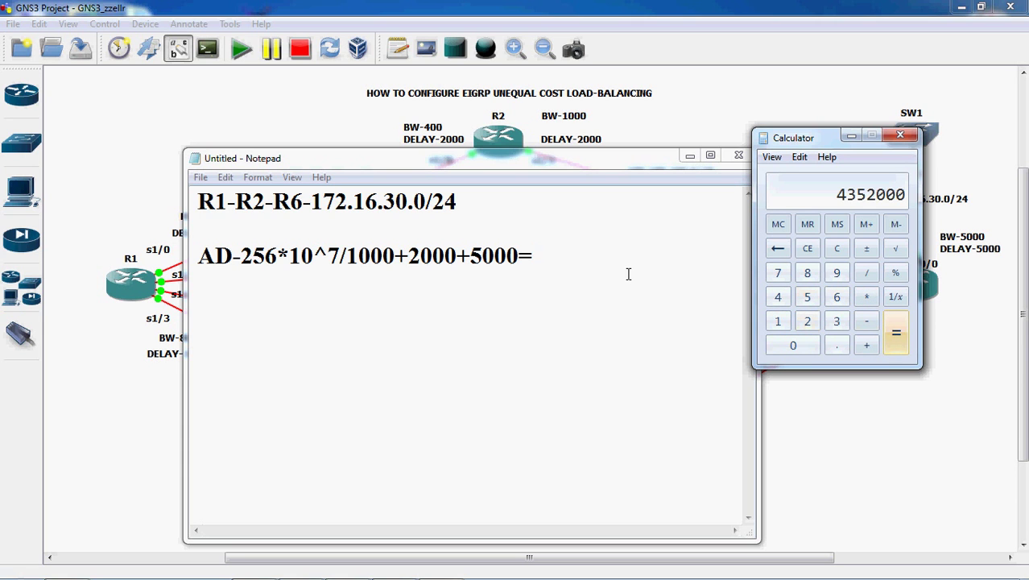
# Step: Switch to Notepad, enter 4352000 as the result of the AD formula and leave a blank line below it
pyautogui.click(558, 255)
pyautogui.write('43')
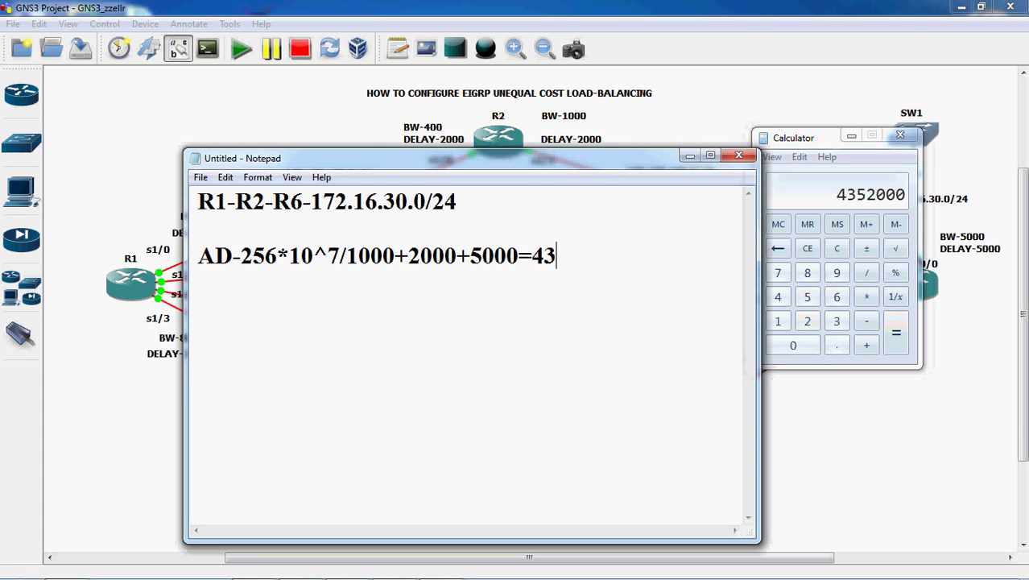
pyautogui.write('52000')
pyautogui.press('Return')
pyautogui.press('Return')
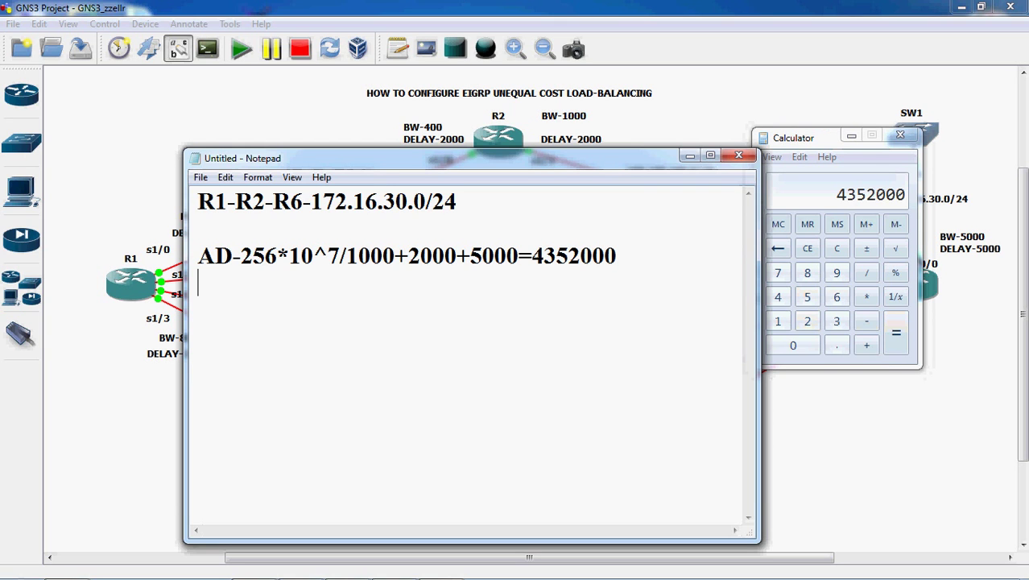
# Step: Start the feasible distance formula on a new line with FD-256*10^7/
pyautogui.write('FD-256')
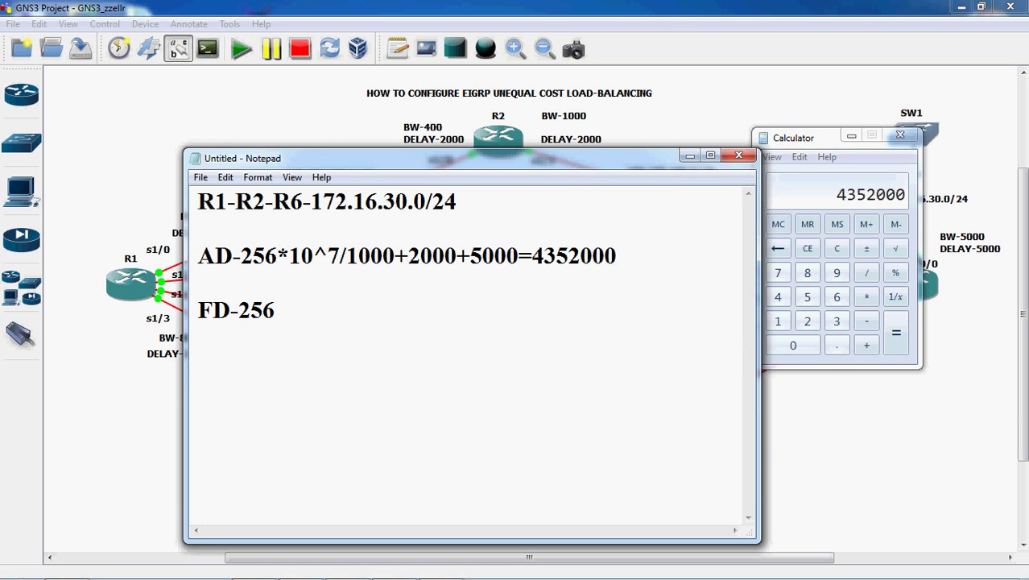
pyautogui.write('*10^7')
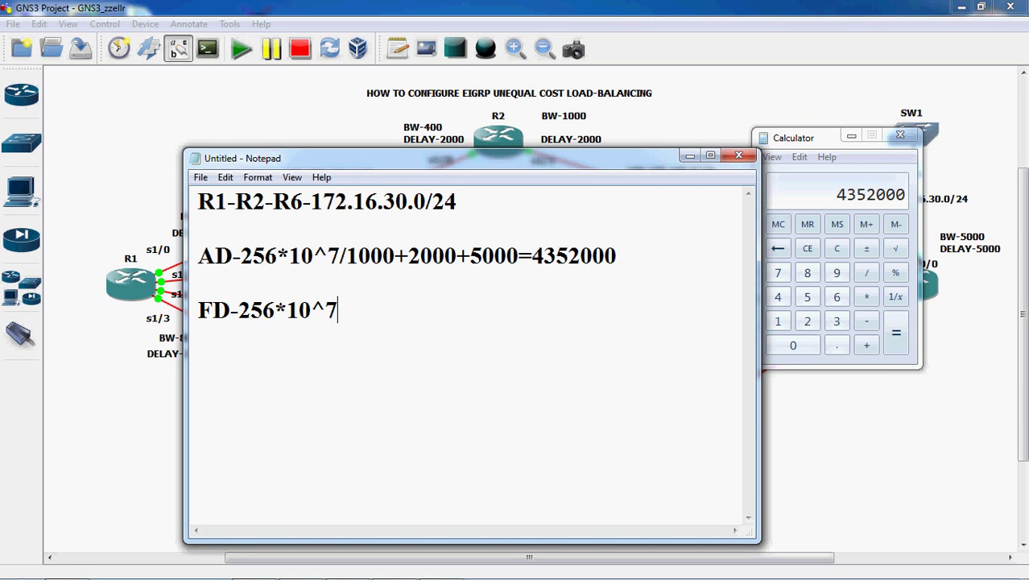
pyautogui.write('/')
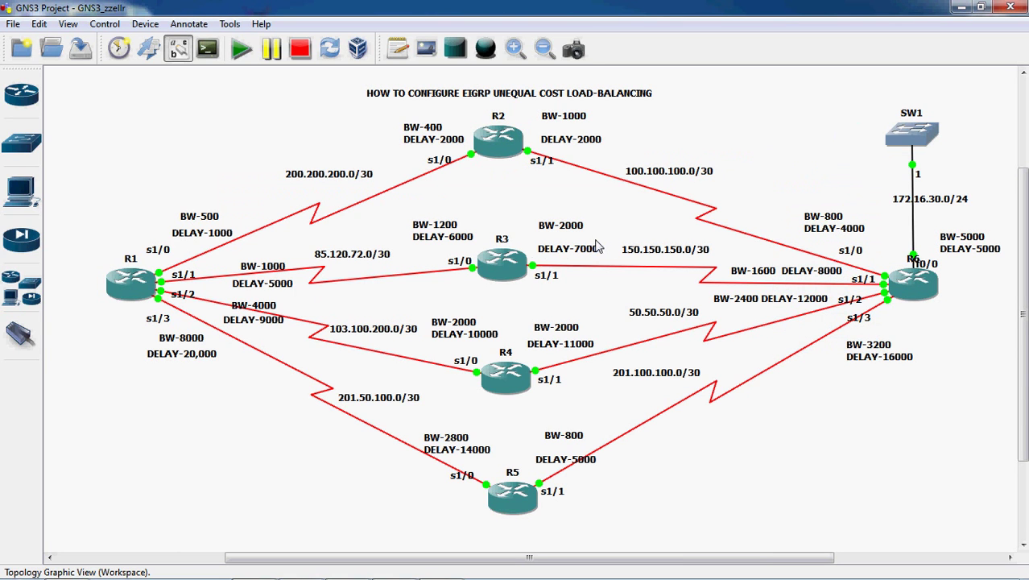
# Step: Examine the bandwidth and delay labels of the outgoing interfaces on R1, R2 and R6 in the GNS3 topology
pyautogui.moveTo(167, 200); pyautogui.dragTo(235, 247)
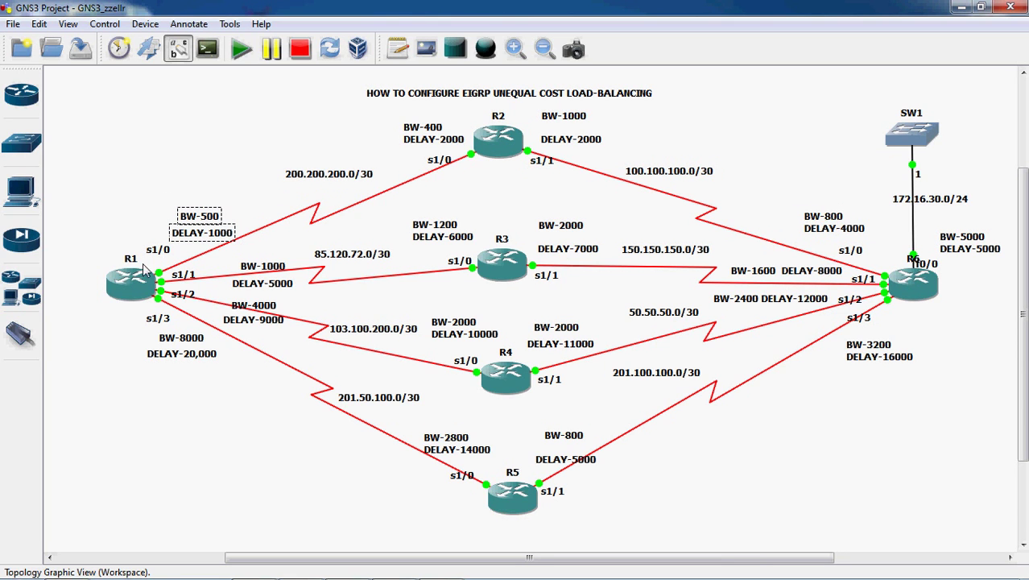
pyautogui.moveTo(162, 203); pyautogui.dragTo(246, 249)
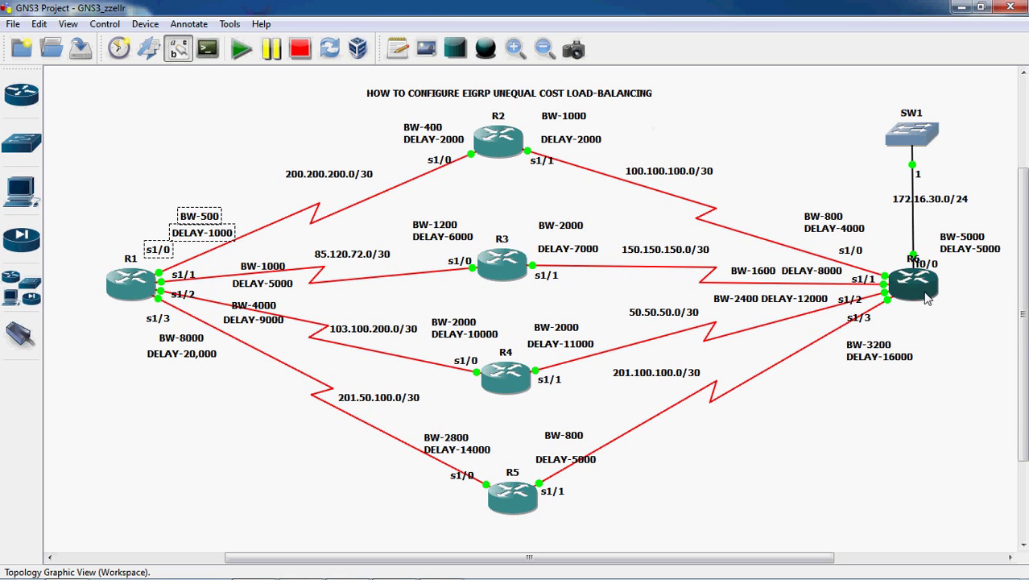
pyautogui.moveTo(531, 108); pyautogui.dragTo(616, 159)
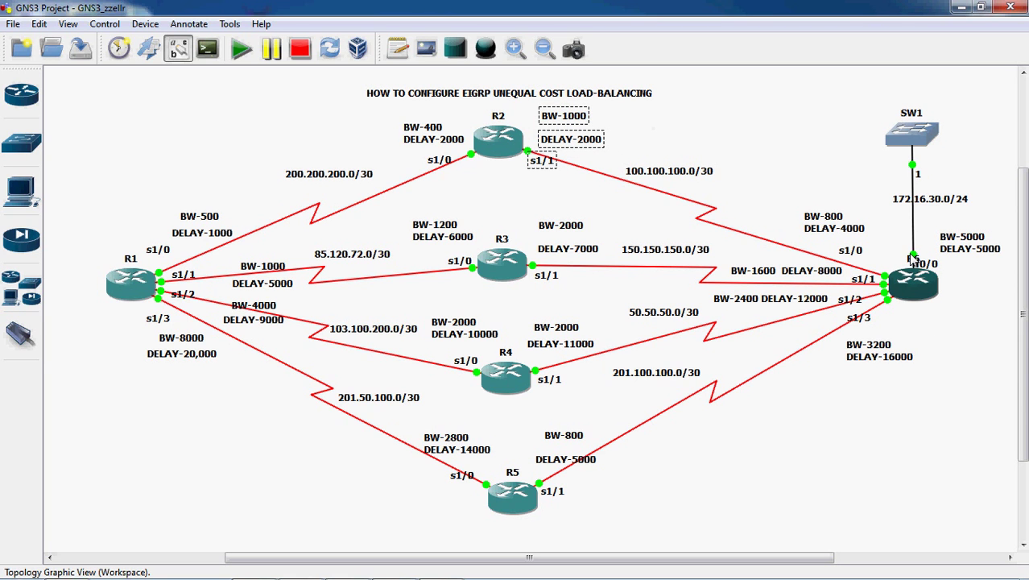
pyautogui.click(935, 227)
pyautogui.moveTo(935, 228); pyautogui.dragTo(985, 283)
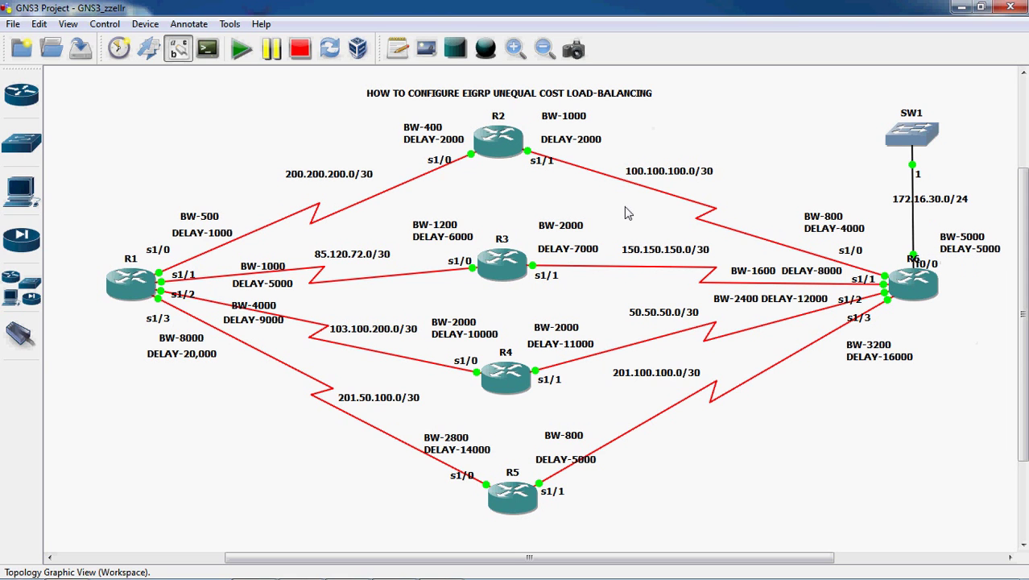
pyautogui.moveTo(152, 208); pyautogui.dragTo(237, 267)
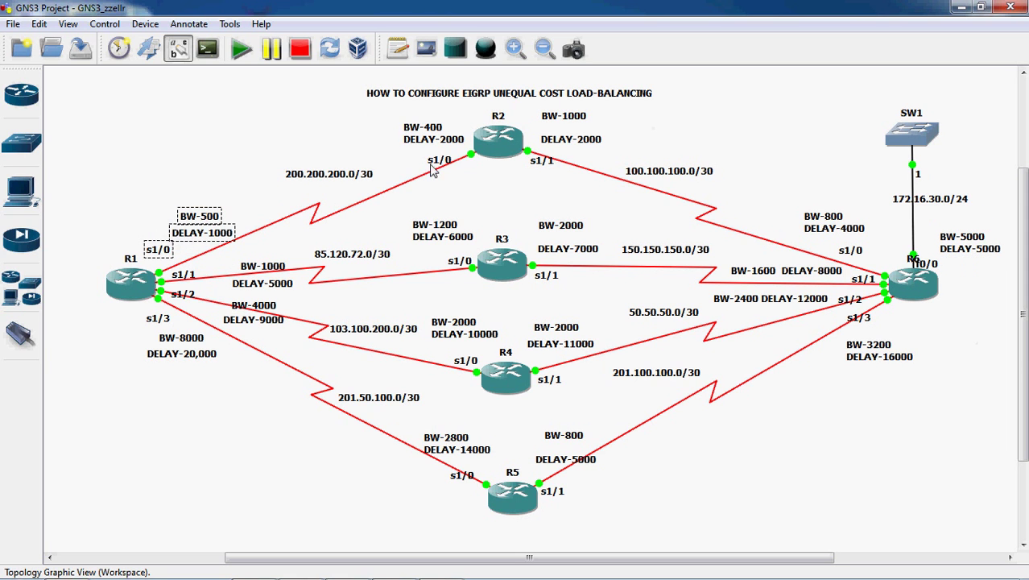
pyautogui.moveTo(558, 118); pyautogui.dragTo(612, 149)
pyautogui.moveTo(934, 229); pyautogui.dragTo(993, 269)
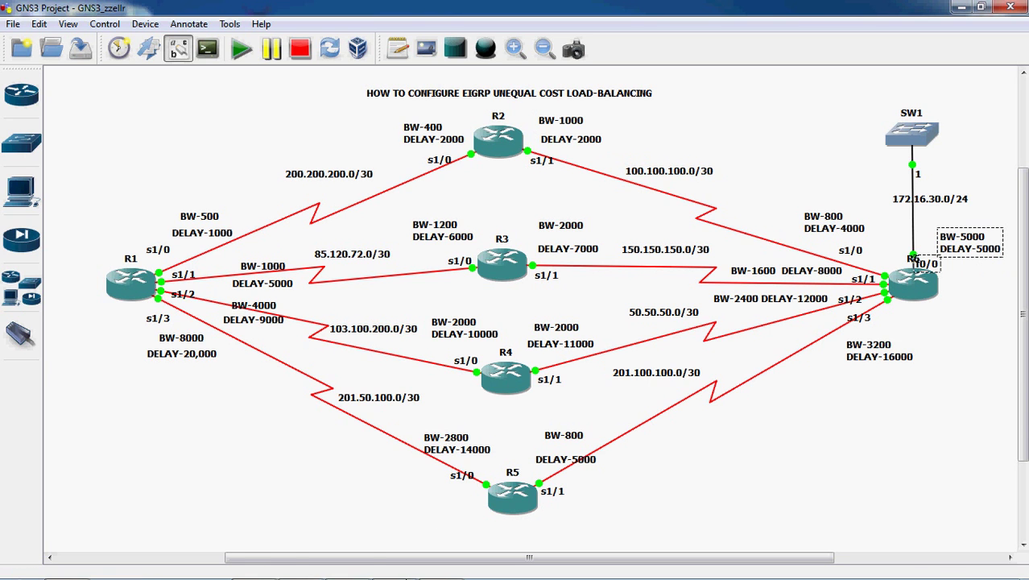
# Step: Return to the Notepad note and complete the FD formula with 500+1000+2000+5000=
pyautogui.click(394, 572)
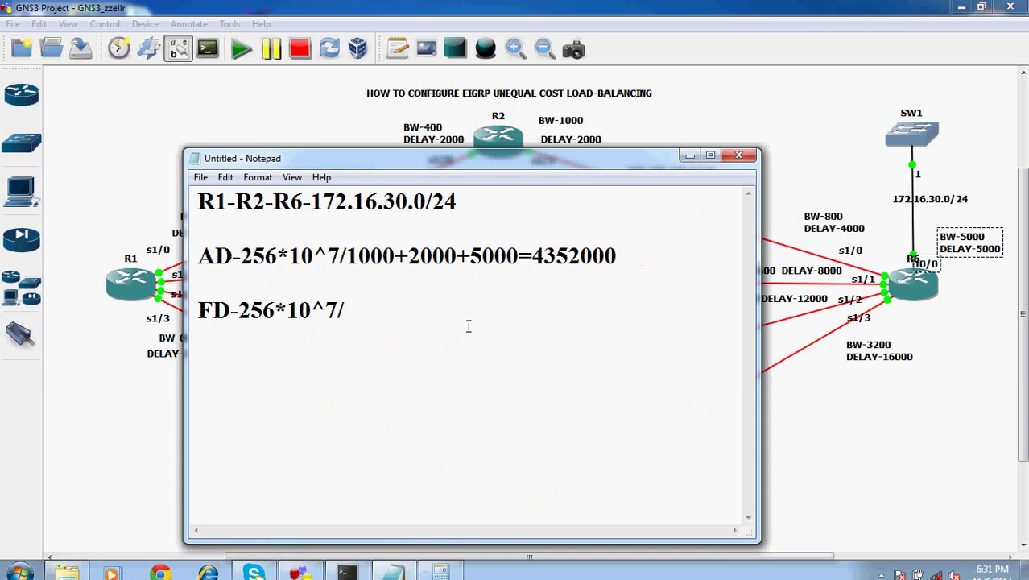
pyautogui.write('500')
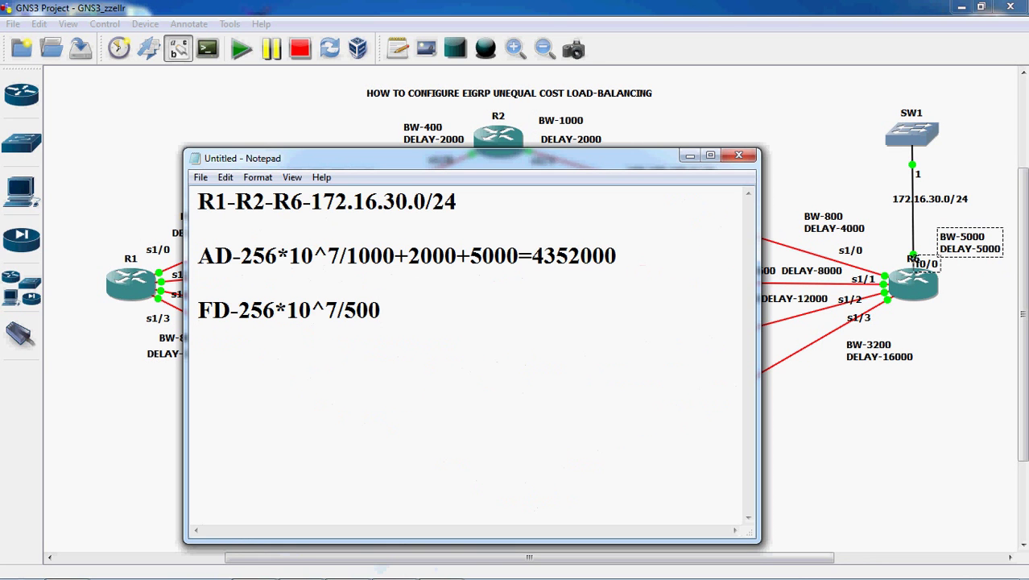
pyautogui.write('+')
pyautogui.moveTo(628, 160); pyautogui.dragTo(645, 311)
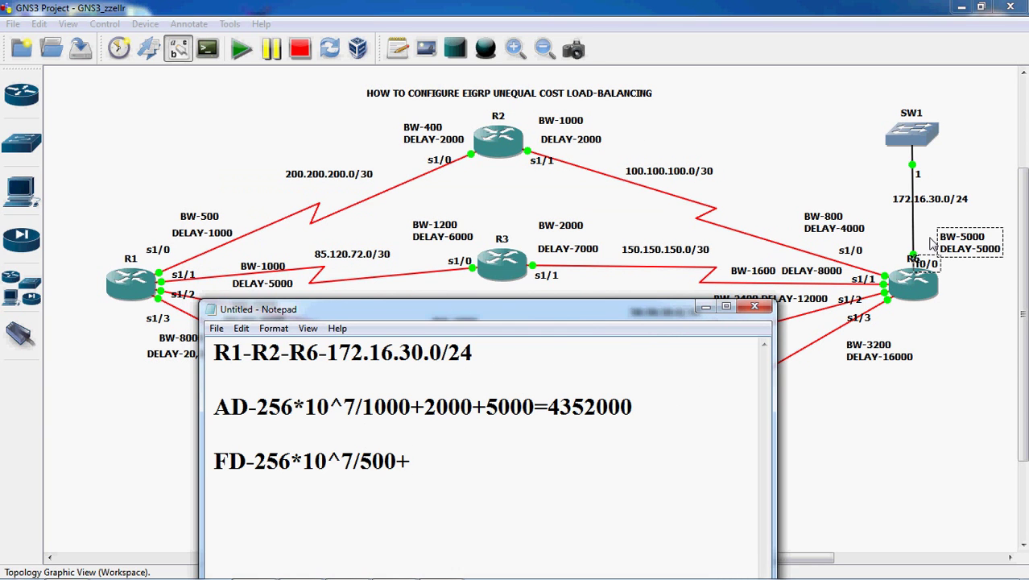
pyautogui.moveTo(641, 314); pyautogui.dragTo(674, 241)
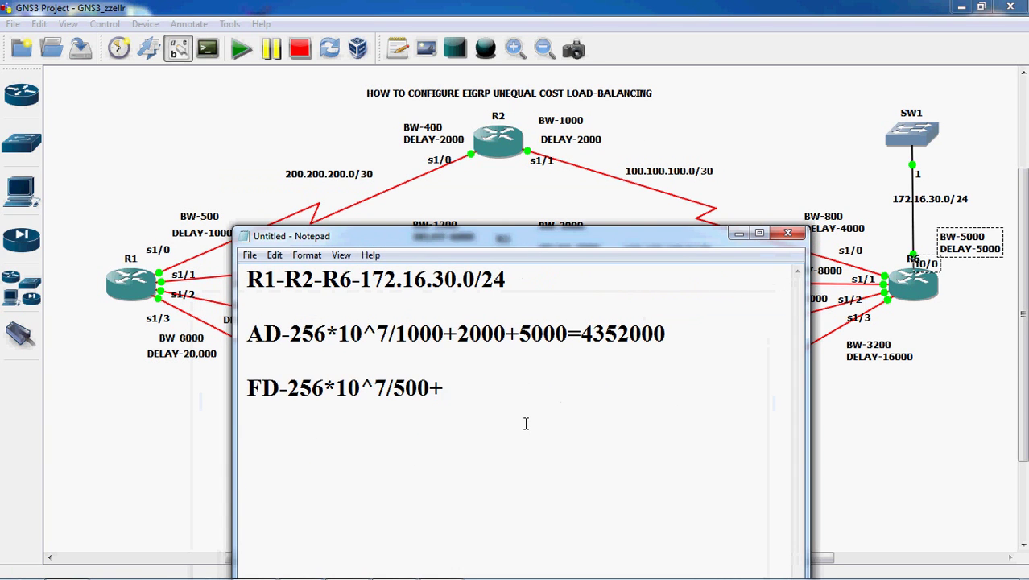
pyautogui.write('1000')
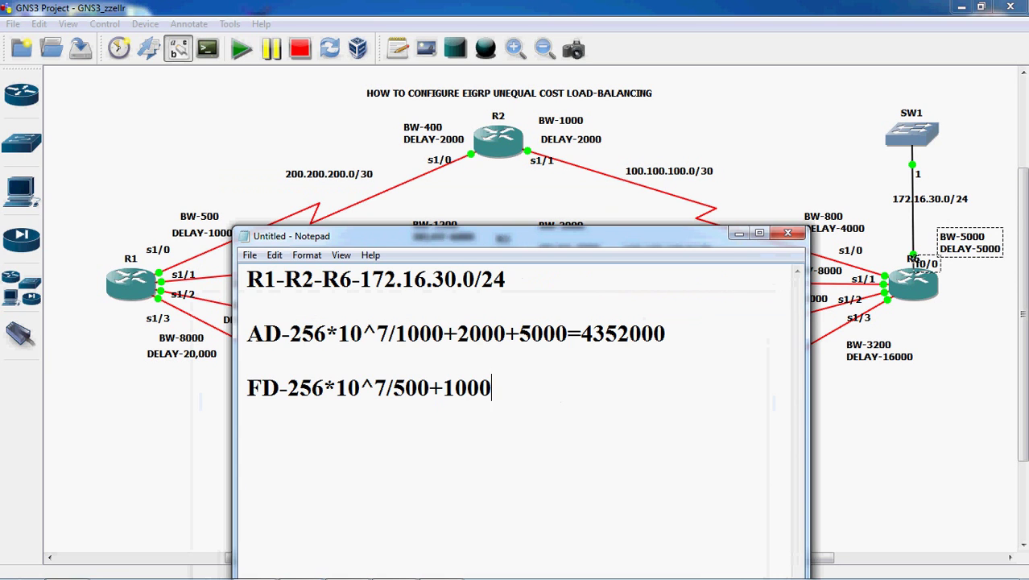
pyautogui.write('+2000+')
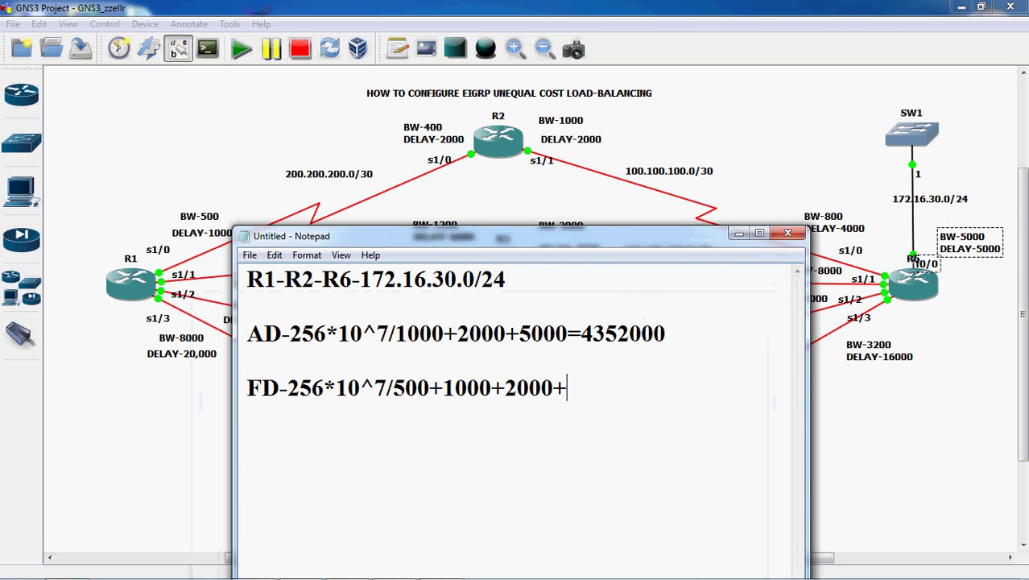
pyautogui.write('500')
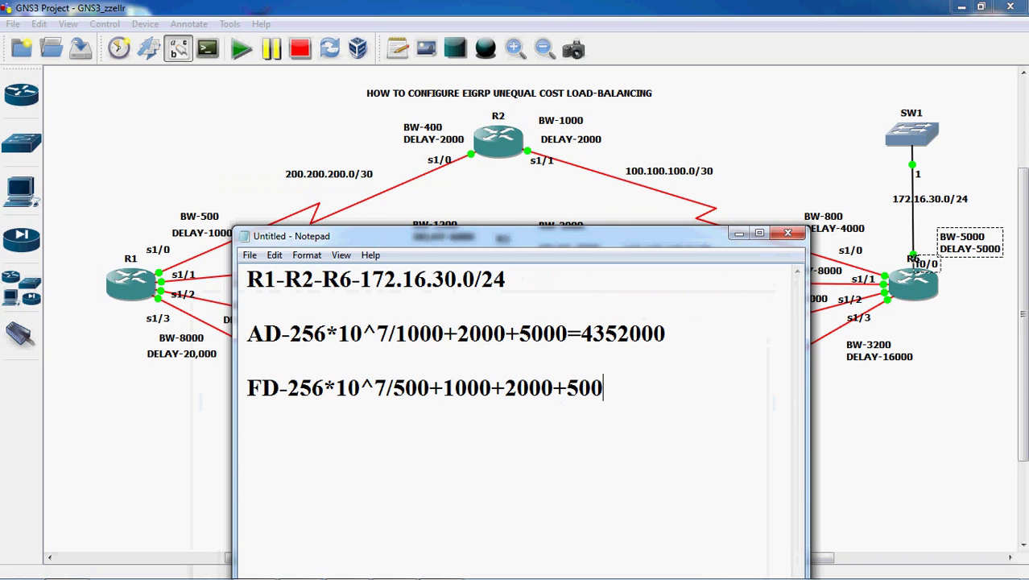
pyautogui.write('0=')
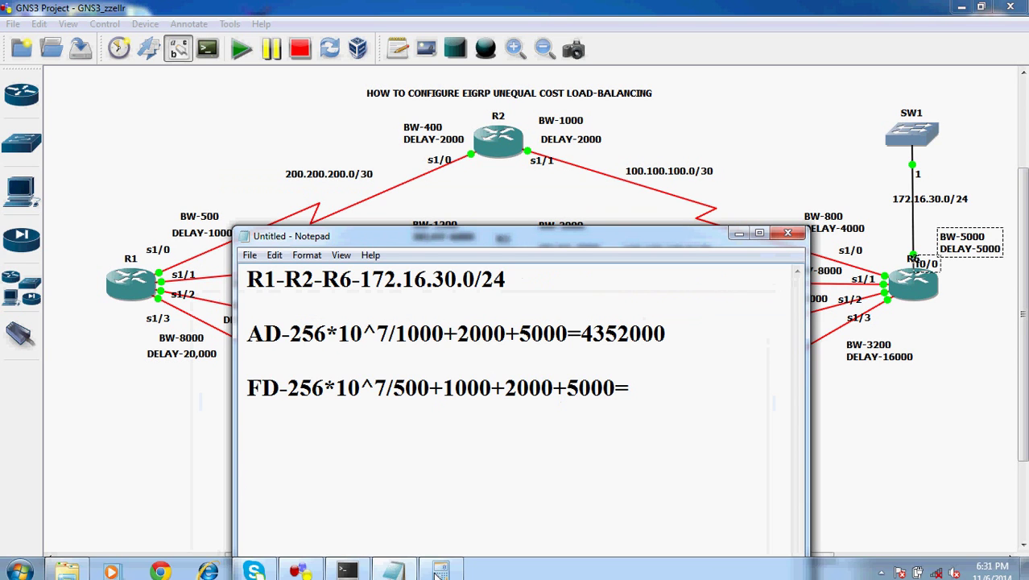
# Step: Switch to Calculator, clear the previous result and divide 10000000 by 500
pyautogui.click(450, 572)
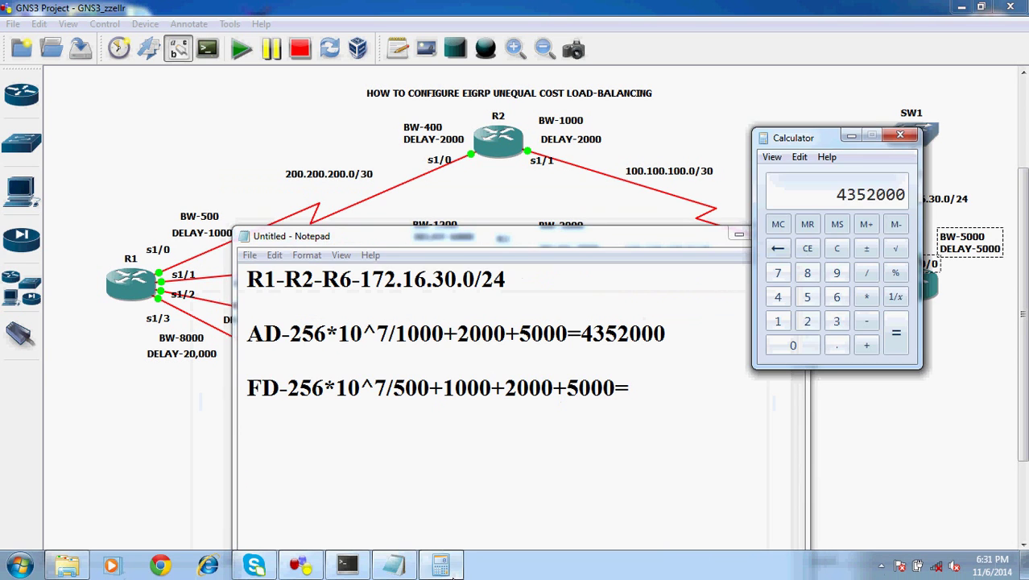
pyautogui.click(836, 248)
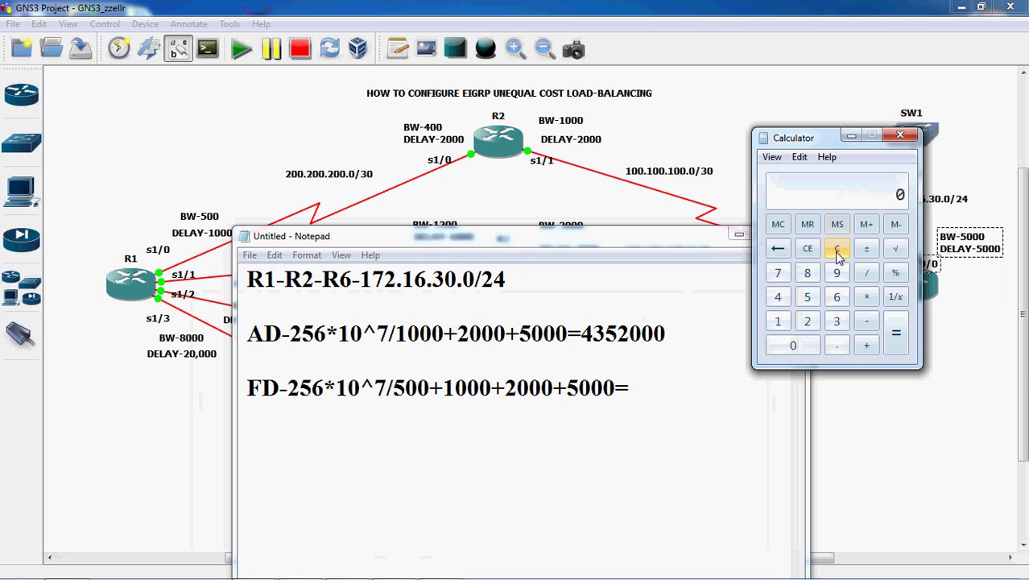
pyautogui.click(777, 322)
pyautogui.click(792, 346)
pyautogui.click(792, 346)
pyautogui.click(792, 346)
pyautogui.click(792, 347)
pyautogui.click(792, 346)
pyautogui.click(792, 346)
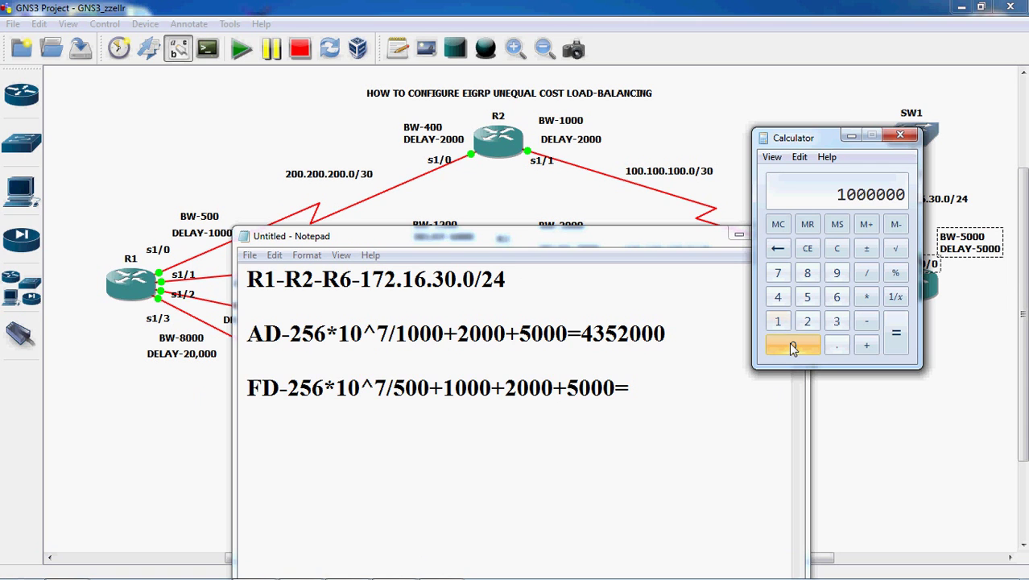
pyautogui.click(792, 346)
pyautogui.click(866, 274)
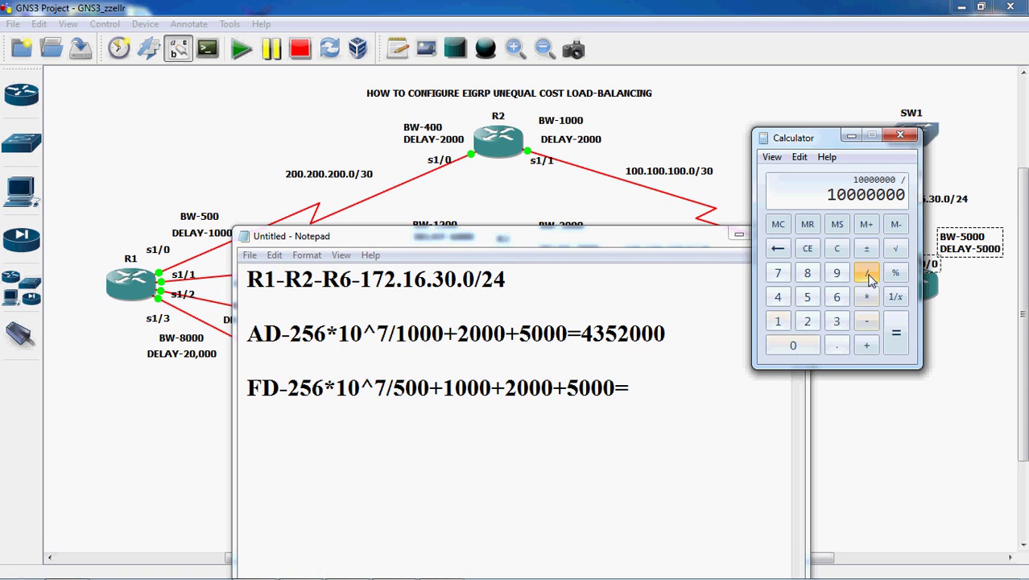
pyautogui.click(807, 298)
pyautogui.click(792, 346)
pyautogui.click(792, 346)
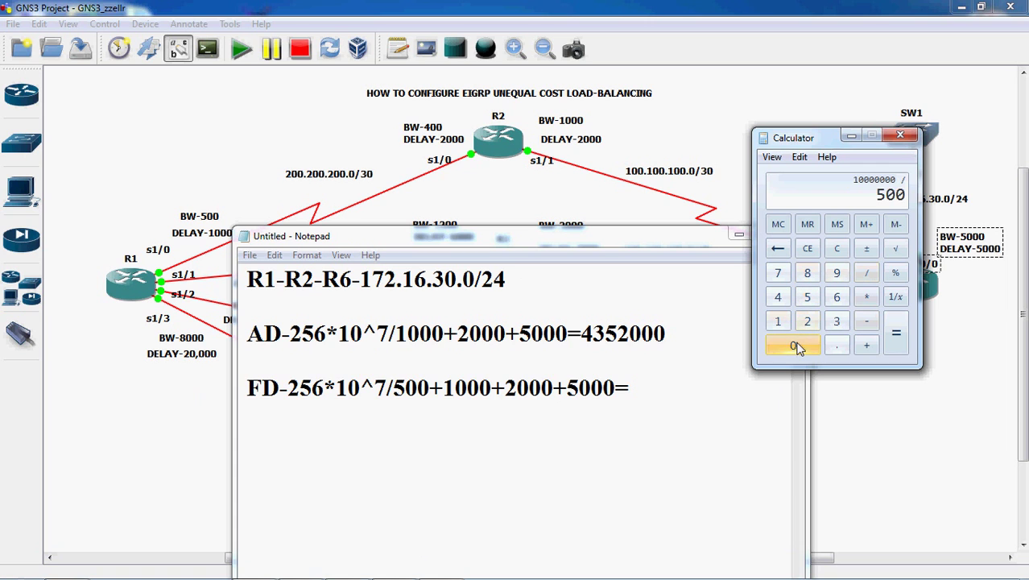
pyautogui.click(896, 336)
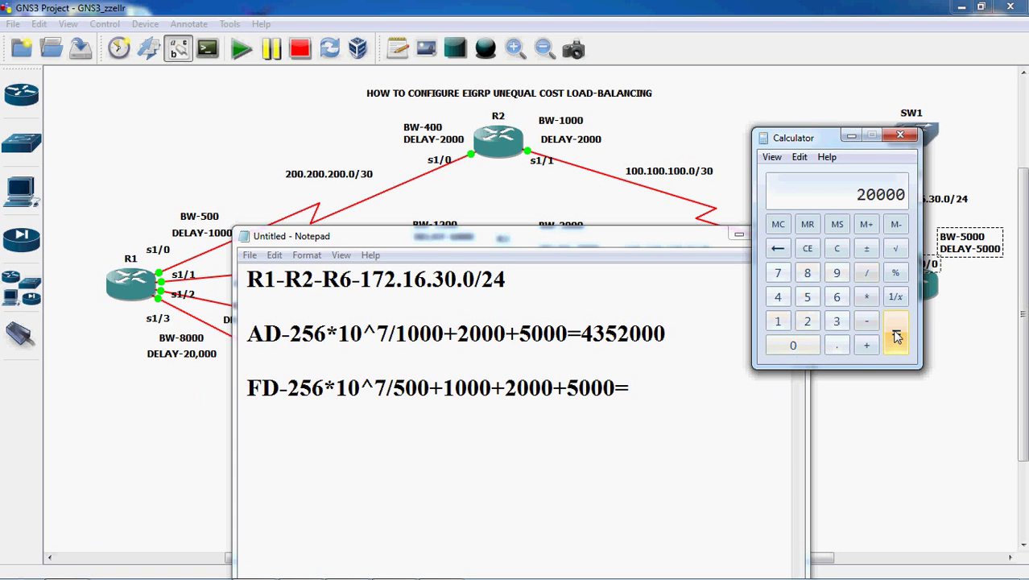
# Step: Add 8000 to the quotient and multiply the sum by 256
pyautogui.click(866, 347)
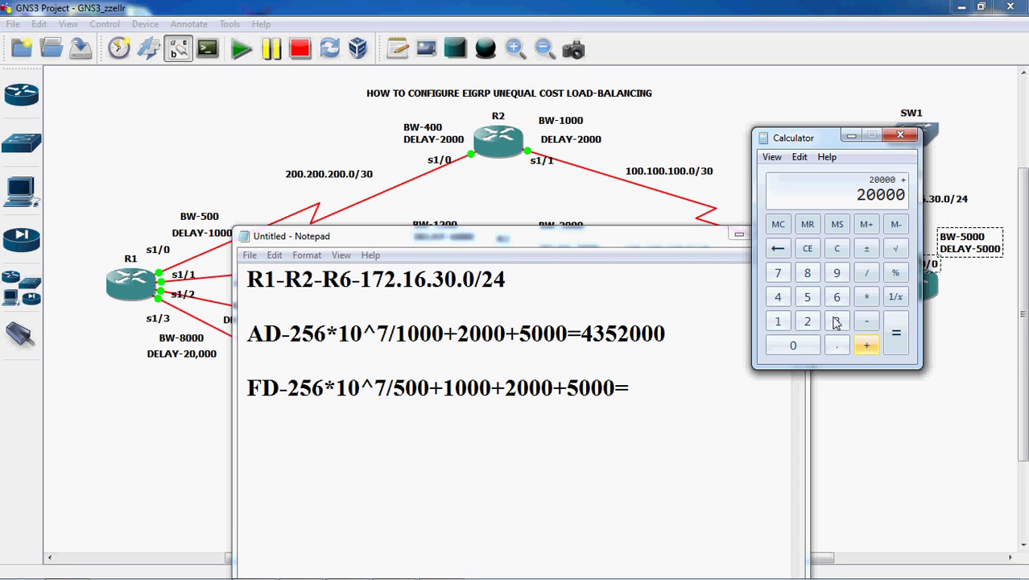
pyautogui.click(808, 272)
pyautogui.tripleClick(793, 348)
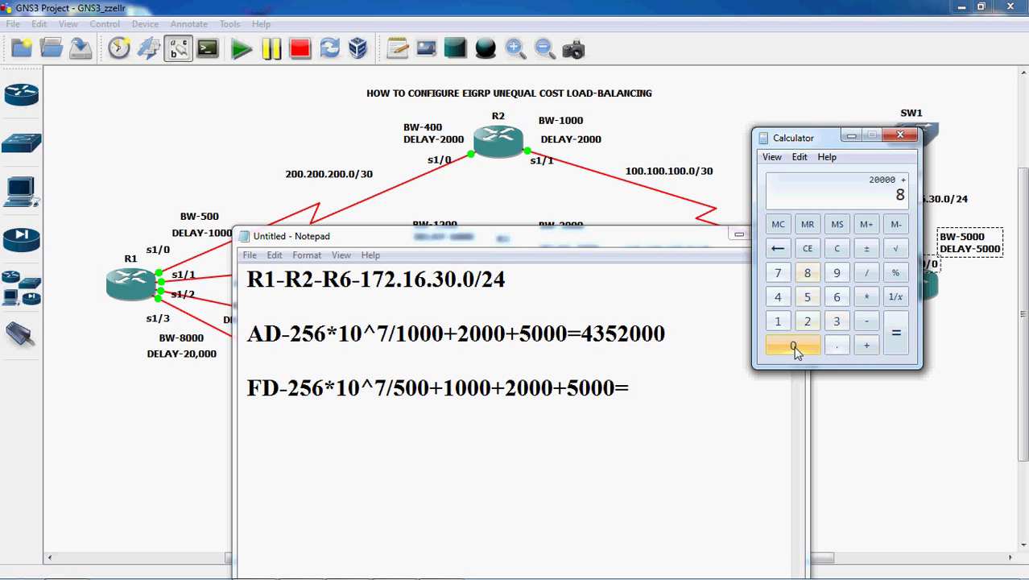
pyautogui.click(895, 334)
pyautogui.click(866, 297)
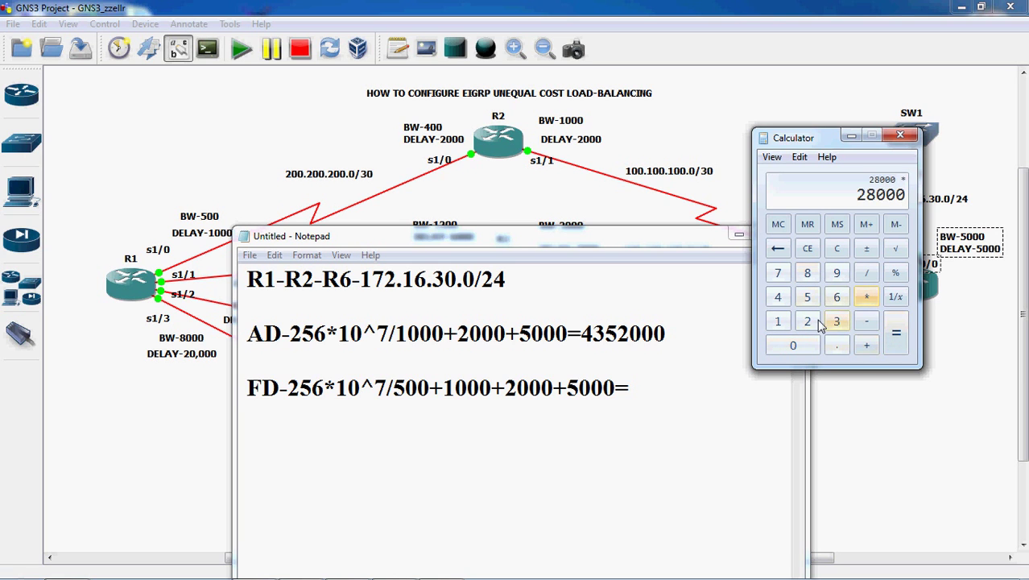
pyautogui.click(807, 321)
pyautogui.click(807, 297)
pyautogui.click(836, 297)
pyautogui.click(903, 342)
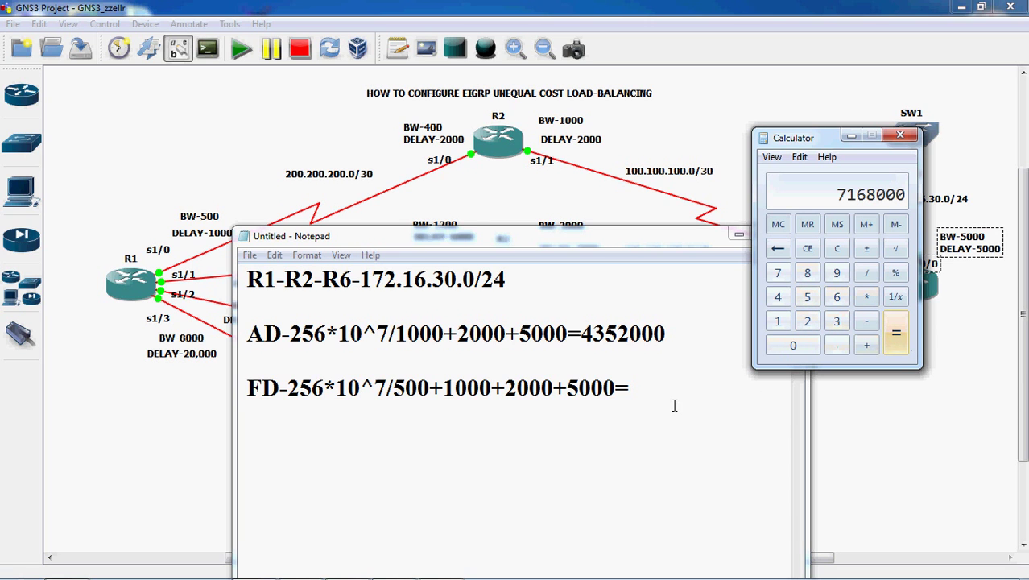
# Step: Switch to Notepad and enter 7168000 as the result of the FD formula
pyautogui.click(644, 389)
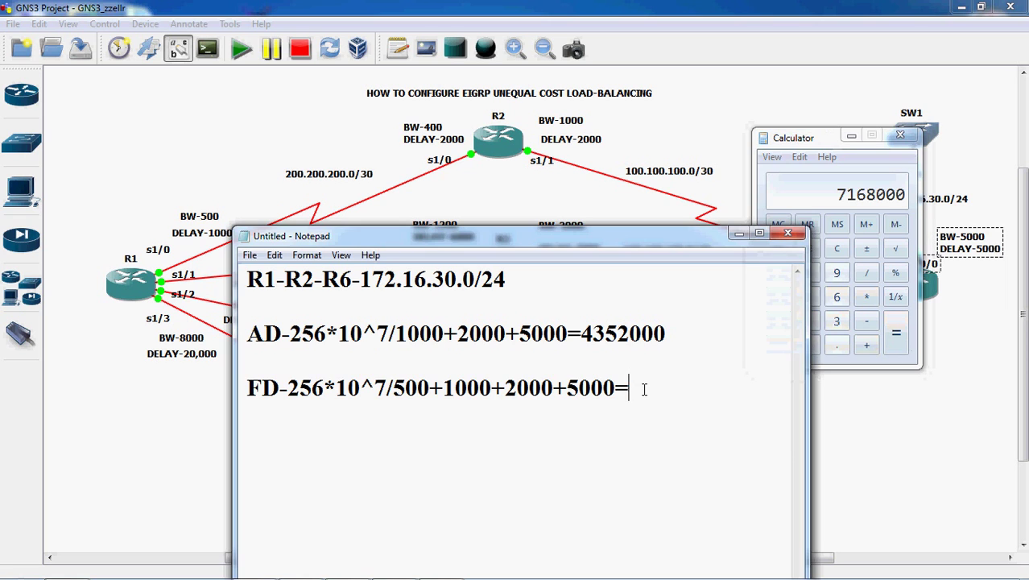
pyautogui.write('71')
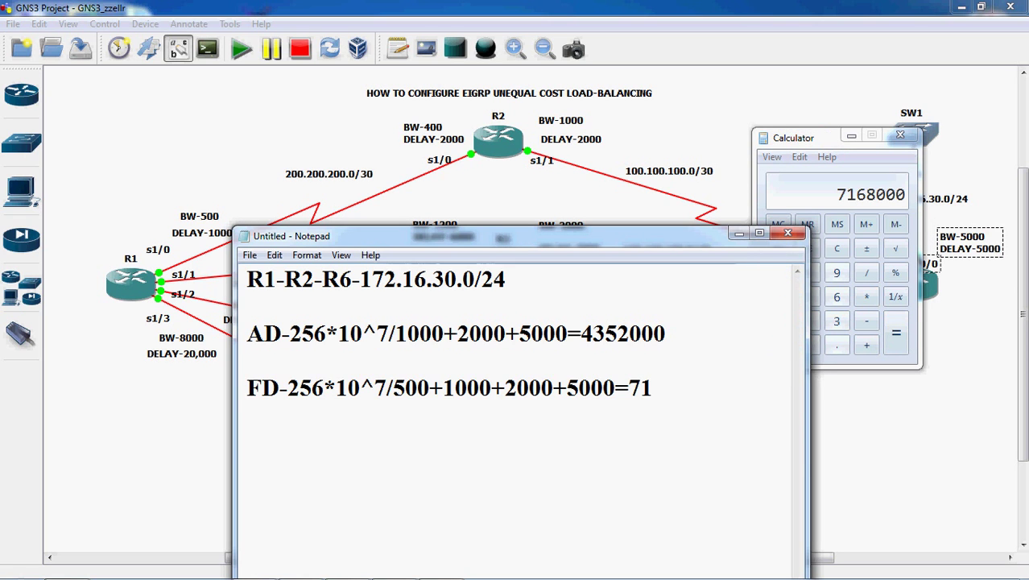
pyautogui.write('68000')
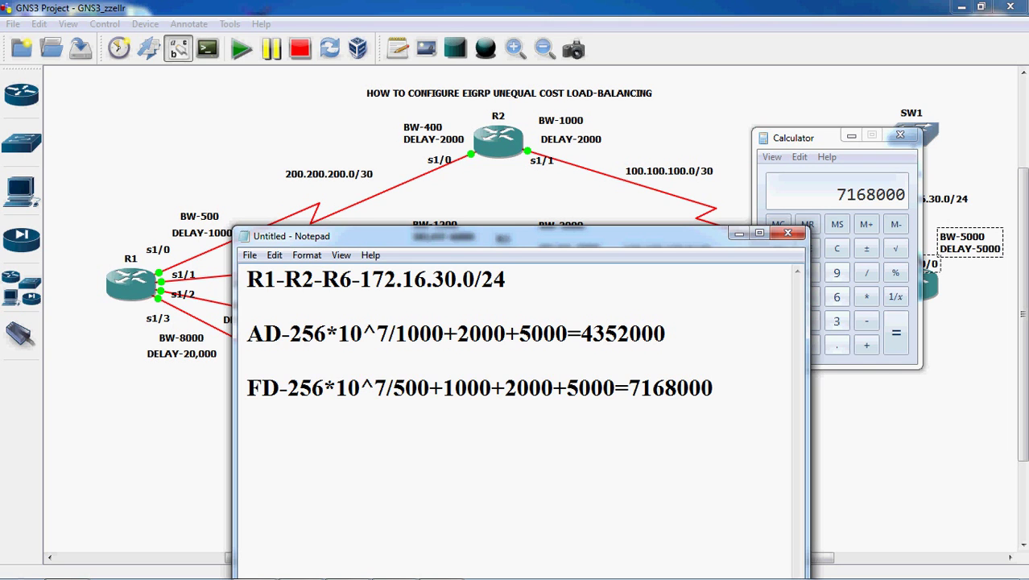
# Step: Add the path heading R1-R3-R6-172.16.30.0/24 below the FD line, minimizing Calculator and moving the note off R1's interface labels
pyautogui.press('Return')
pyautogui.write('R1-R')
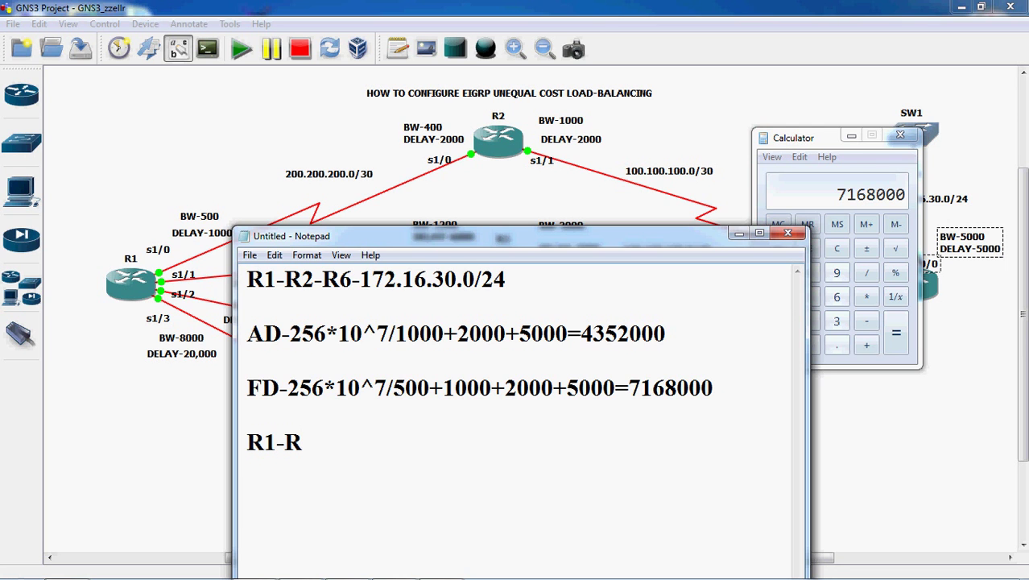
pyautogui.click(850, 137)
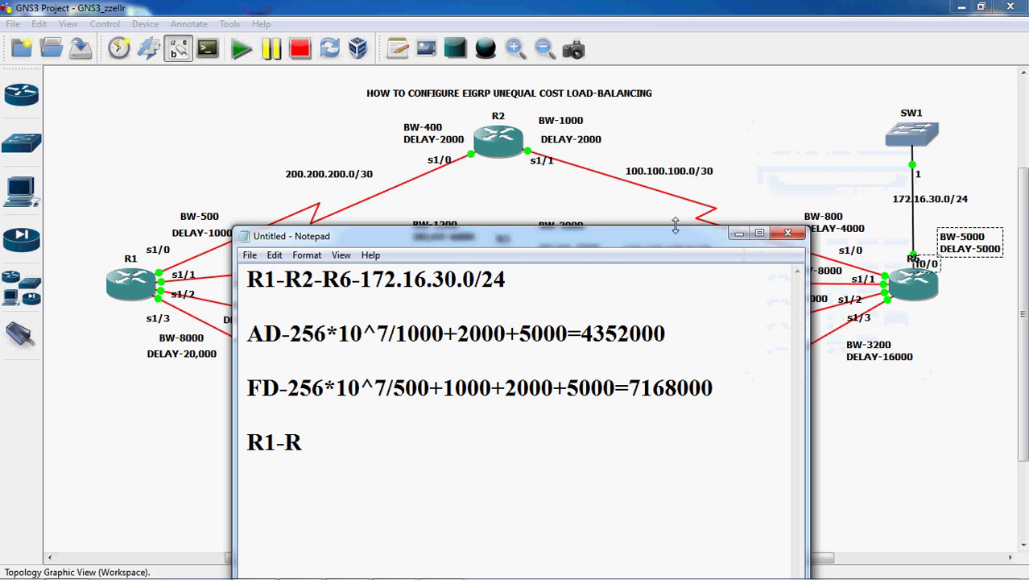
pyautogui.moveTo(673, 243); pyautogui.dragTo(757, 171)
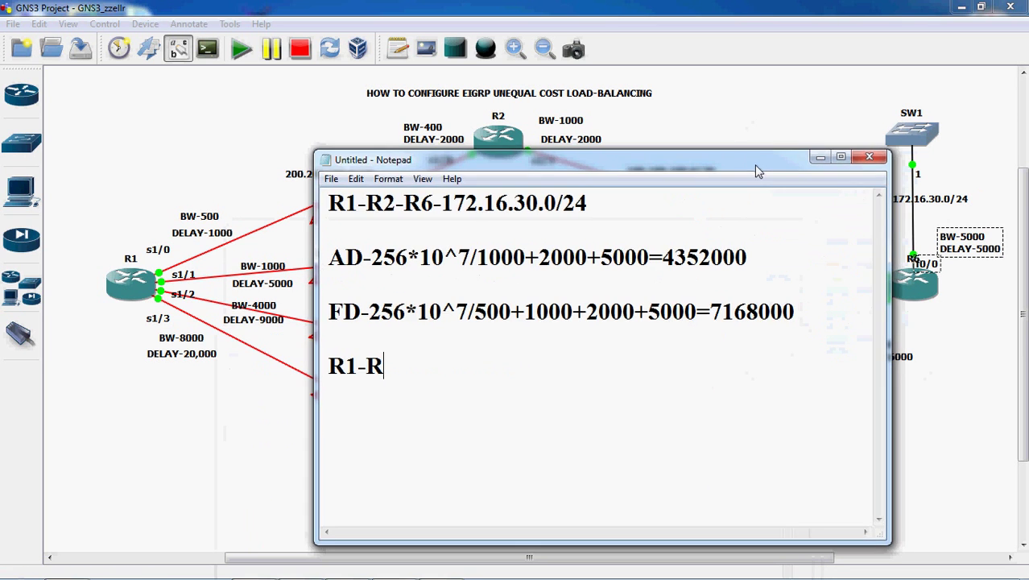
pyautogui.write('3-R6-172.')
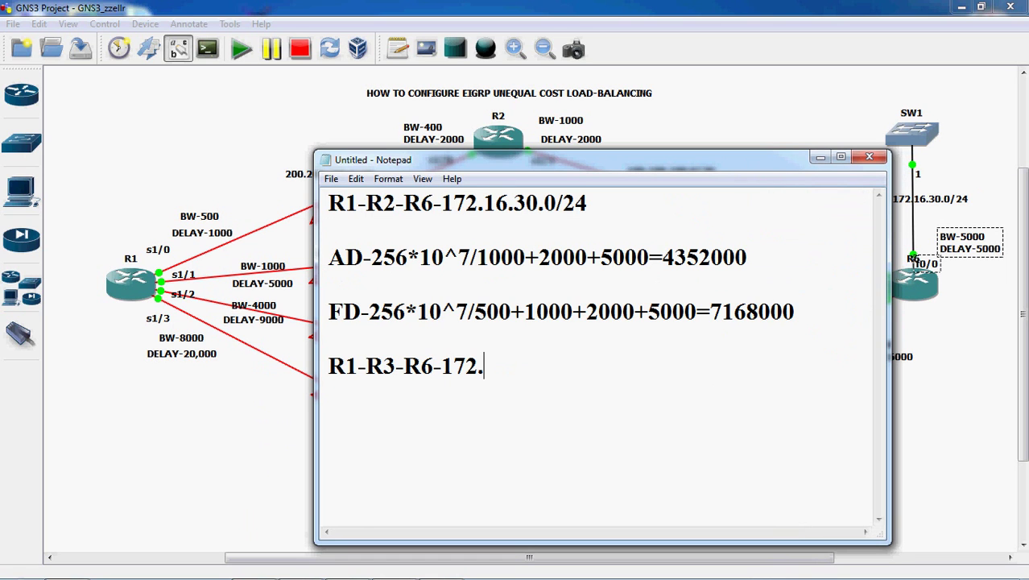
pyautogui.write('16.30.')
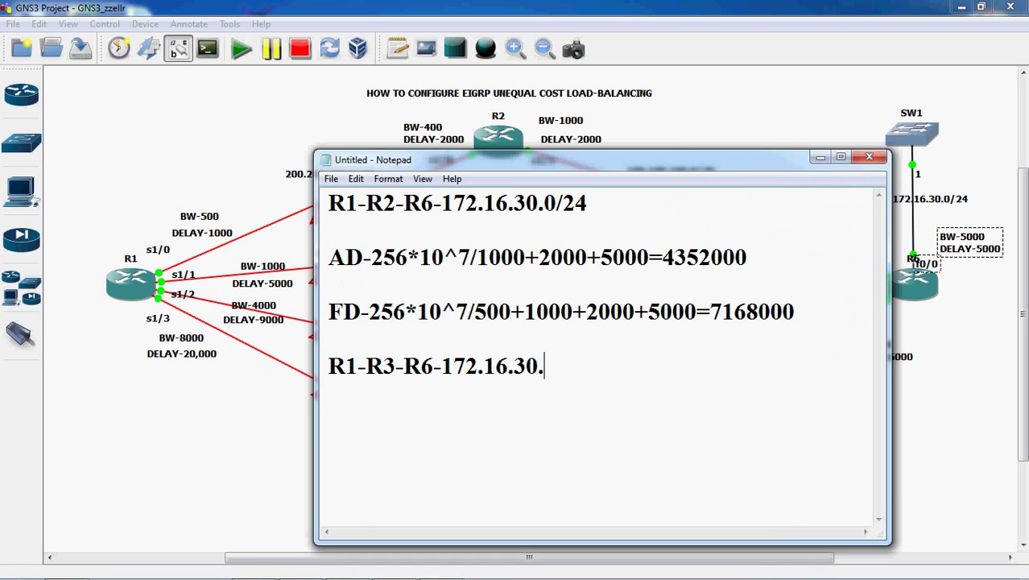
pyautogui.write('0/24')
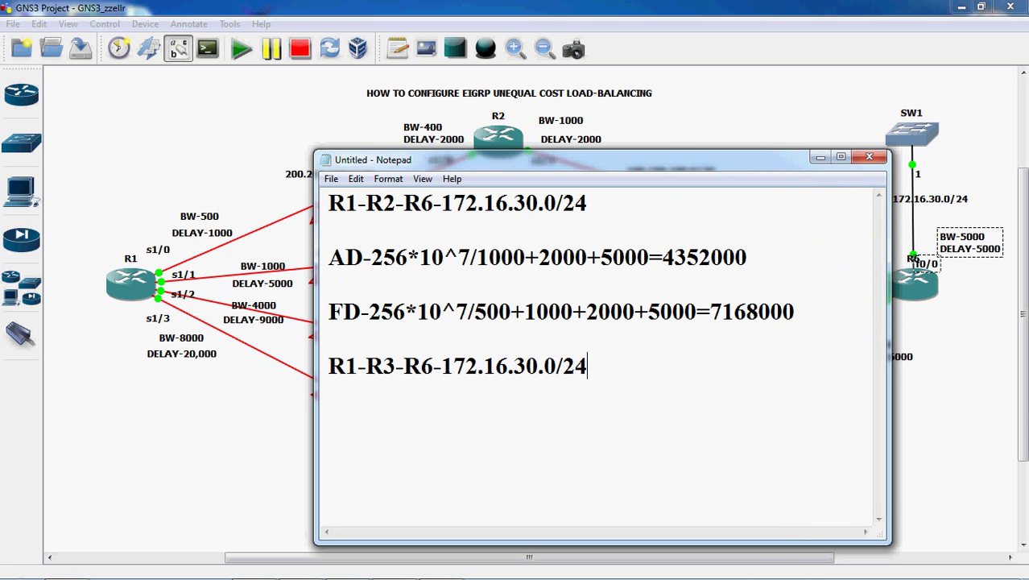
# Step: Leave a blank line under the R1-R3-R6 heading and start its advertised distance formula with AD-256*10^7/
pyautogui.press('Return')
pyautogui.press('Return')
pyautogui.write('AD-256')
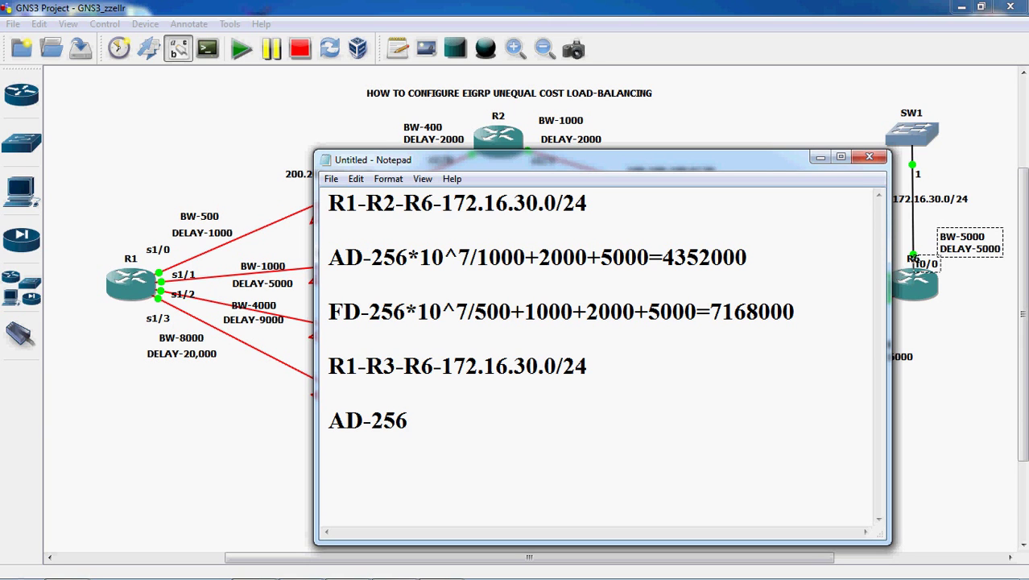
pyautogui.write('*10^7')
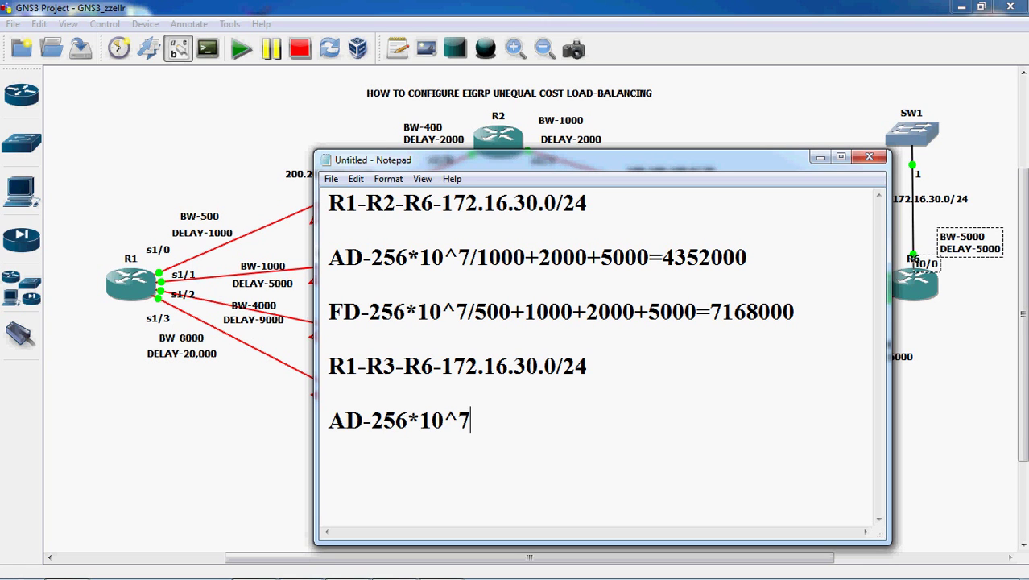
pyautogui.write('/')
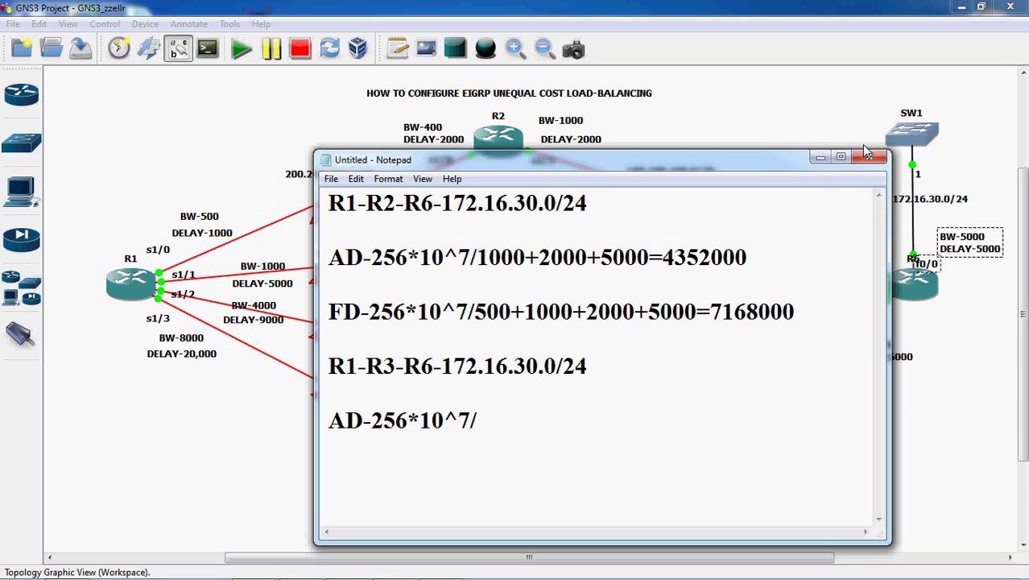
# Step: Check the bandwidth labels along R3-R6 in the GNS3 topology and continue the AD formula in Notepad with 2000+
pyautogui.click(818, 156)
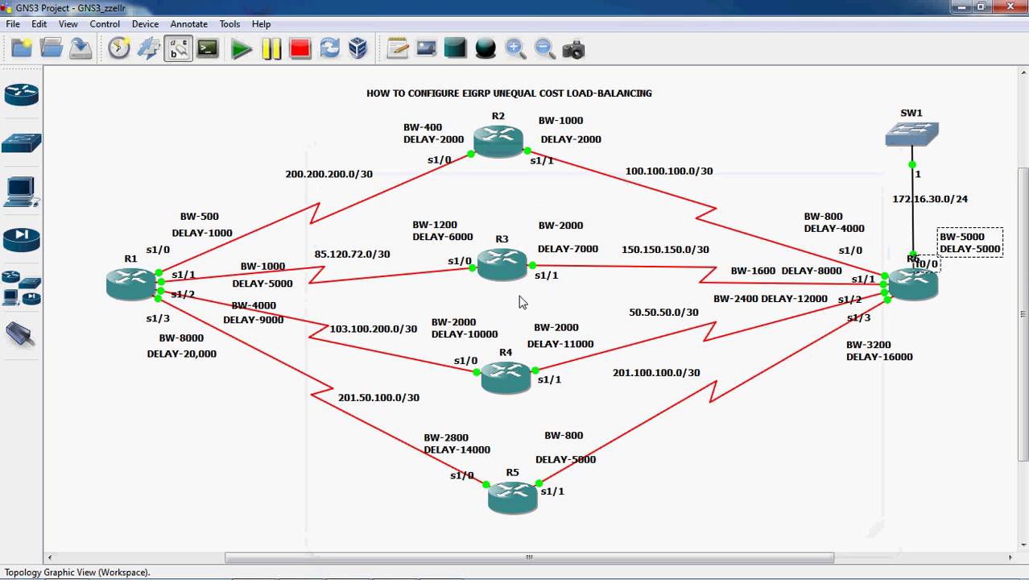
pyautogui.moveTo(512, 272)
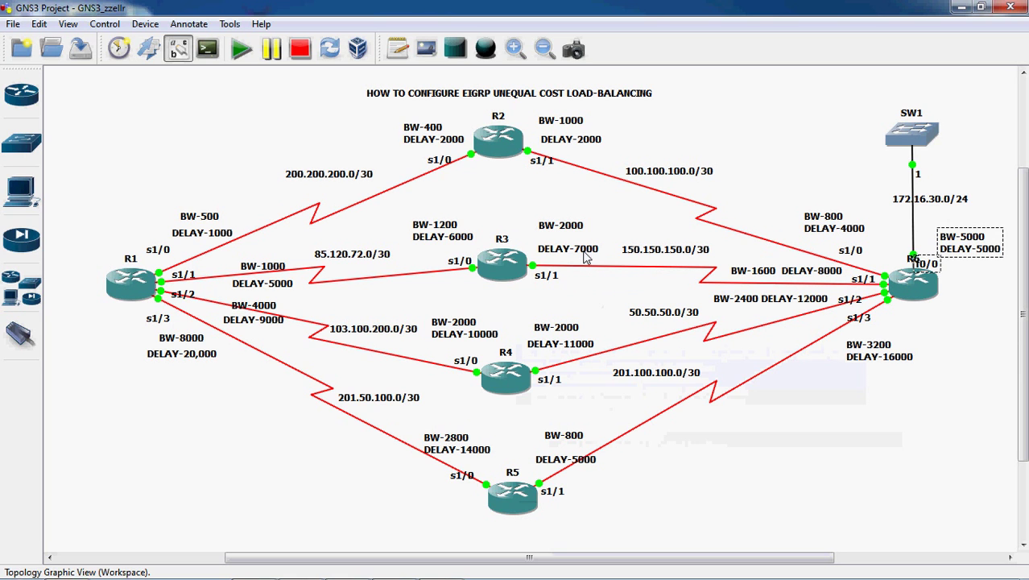
pyautogui.moveTo(480, 578)
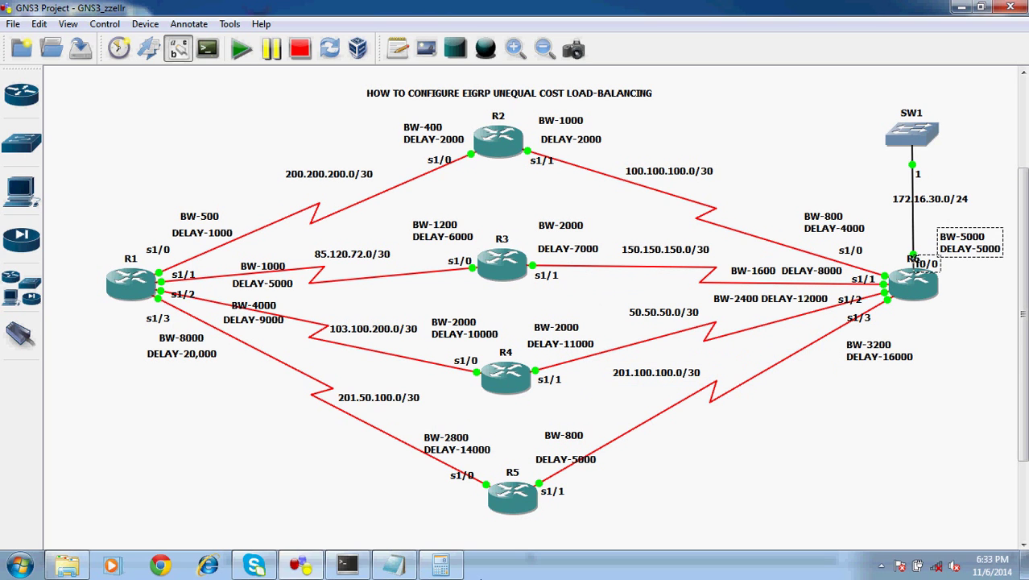
pyautogui.click(440, 566)
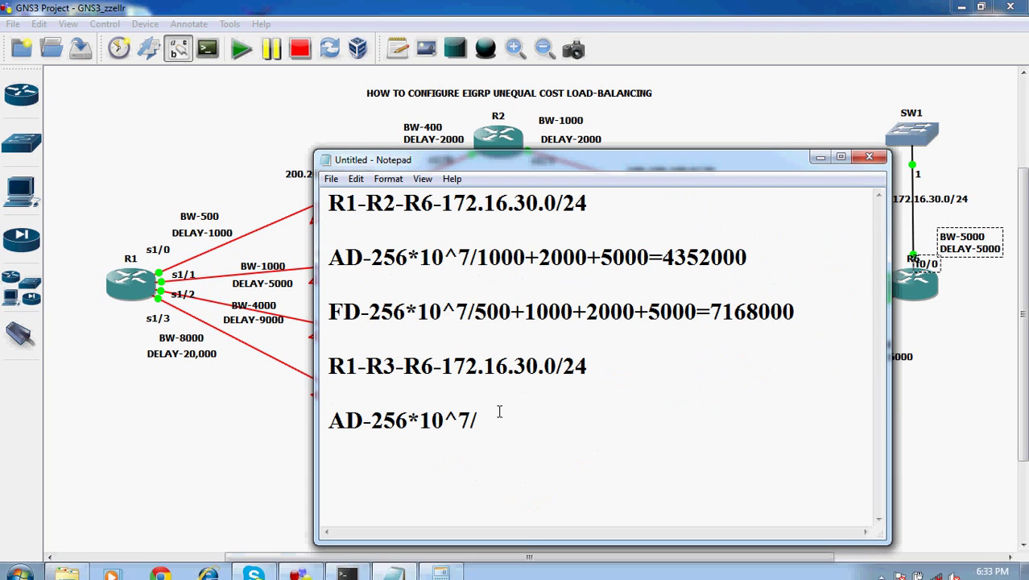
pyautogui.write('2000')
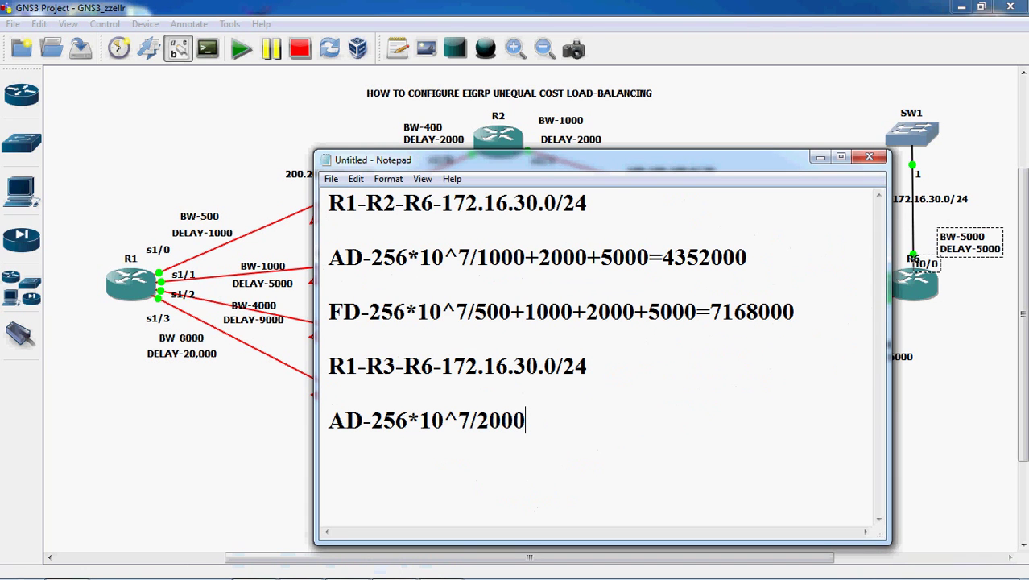
pyautogui.write('+')
# Step: Check the delay labels on R3 and R6 in the topology and complete the AD formula in Notepad with 7000+5000=
pyautogui.click(819, 158)
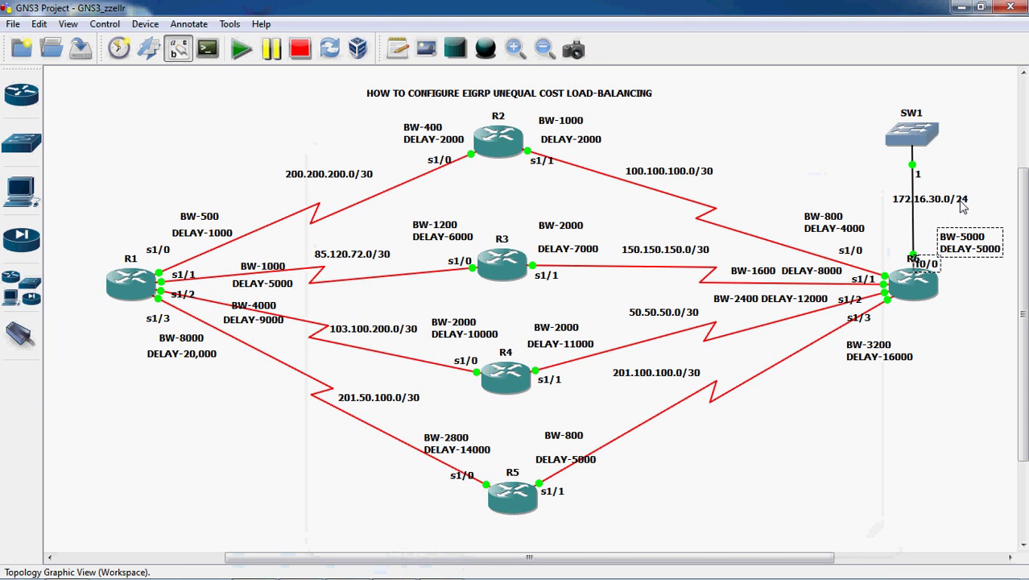
pyautogui.moveTo(457, 561)
pyautogui.click(394, 564)
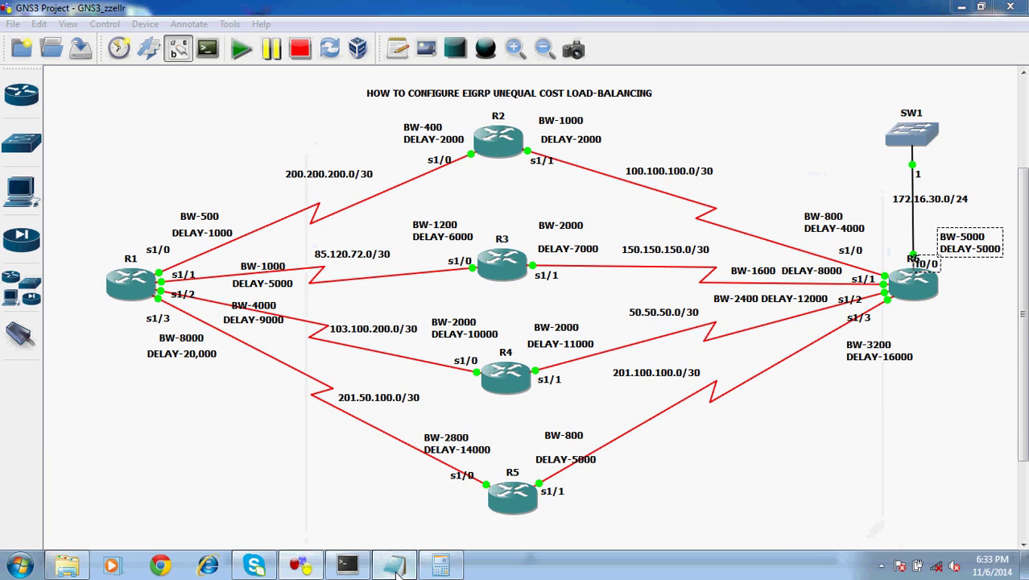
pyautogui.write('7')
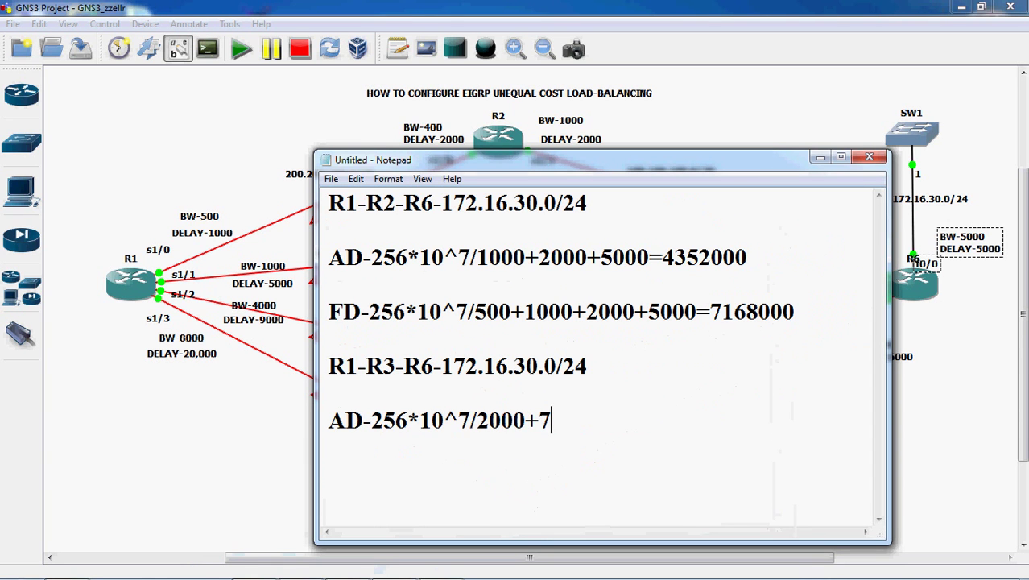
pyautogui.write('000+5000=')
# Step: Switch to Calculator, clear the display and enter 10000000 for the R1-R3-R6 advertised distance
pyautogui.click(442, 568)
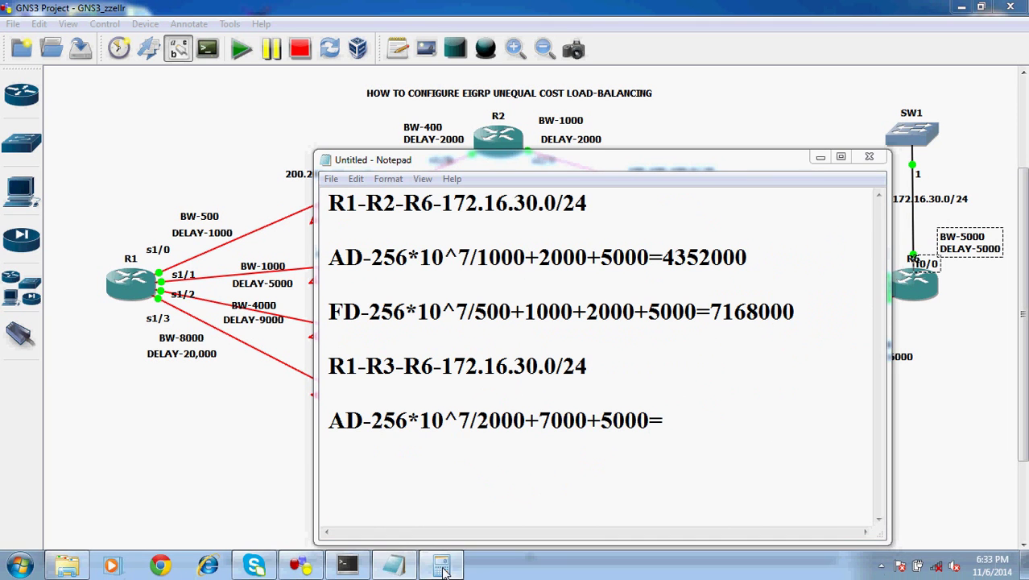
pyautogui.click(837, 248)
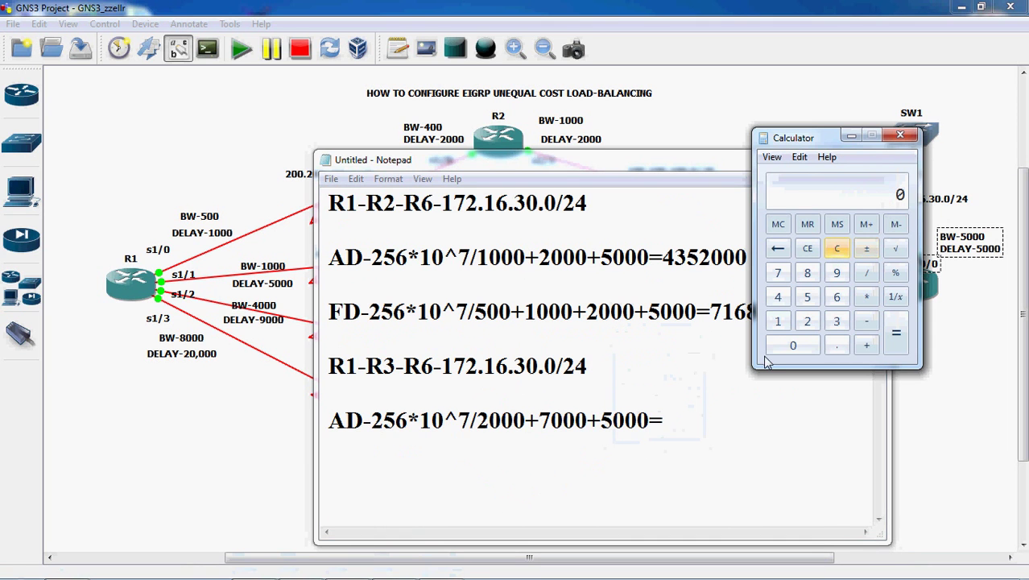
pyautogui.click(778, 322)
pyautogui.click(792, 346)
pyautogui.click(793, 345)
pyautogui.click(792, 345)
pyautogui.click(792, 345)
pyautogui.click(792, 345)
pyautogui.click(792, 345)
pyautogui.click(792, 345)
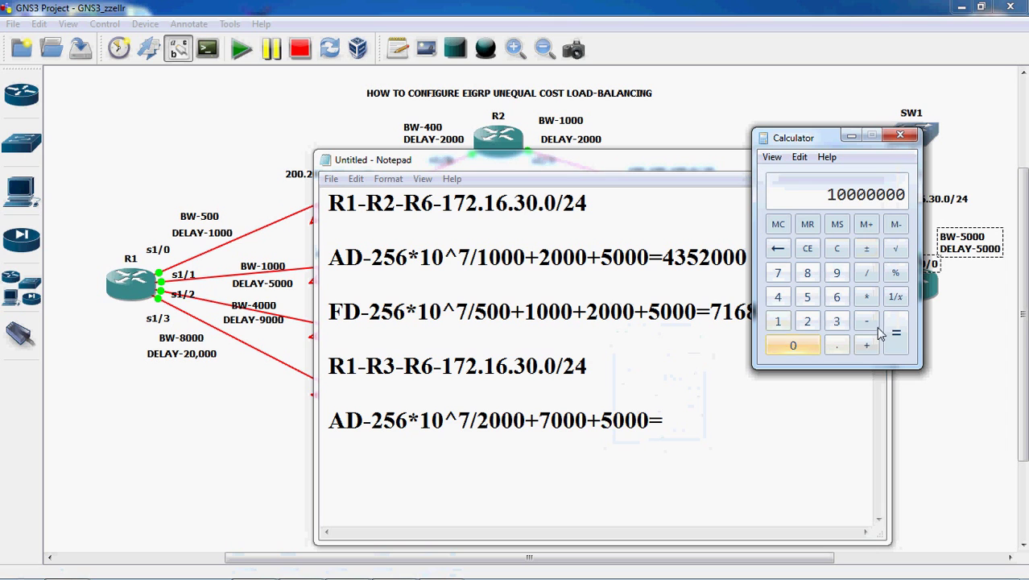
# Step: Divide the 10000000 in Calculator by the bandwidth of 2000
pyautogui.click(866, 272)
pyautogui.click(807, 322)
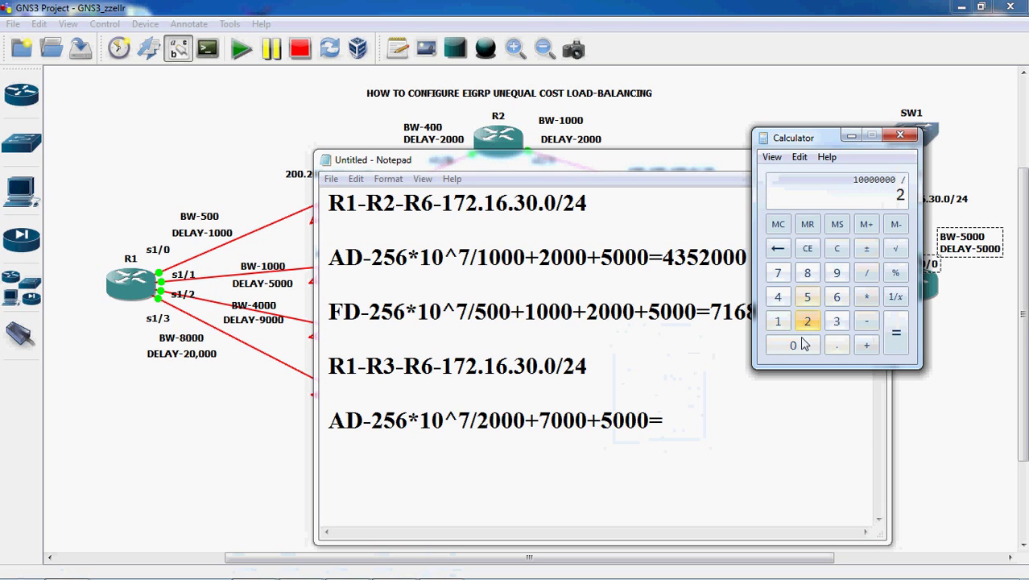
pyautogui.click(797, 346)
pyautogui.click(797, 347)
pyautogui.click(797, 348)
pyautogui.click(895, 334)
# Step: Add the combined R3 and R6 delays of 12000 to the quotient and calculate the sum
pyautogui.click(866, 346)
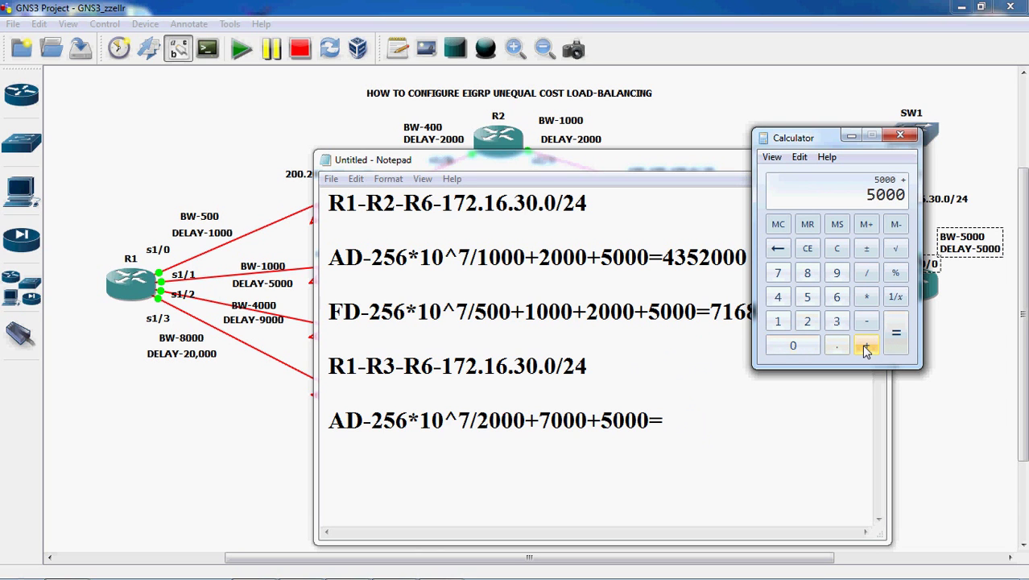
pyautogui.click(778, 321)
pyautogui.click(807, 322)
pyautogui.click(798, 345)
pyautogui.click(797, 345)
pyautogui.click(798, 345)
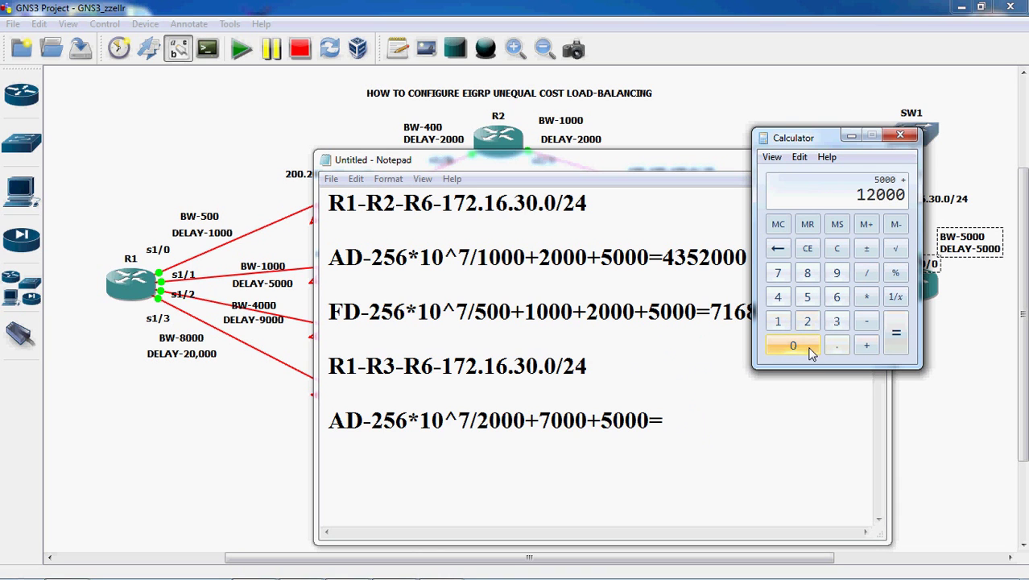
pyautogui.click(896, 341)
# Step: Multiply the sum by 256 and record 4352000 after the R1-R3-R6 AD formula in Notepad, with a blank line below
pyautogui.click(867, 298)
pyautogui.click(807, 321)
pyautogui.click(808, 297)
pyautogui.click(836, 297)
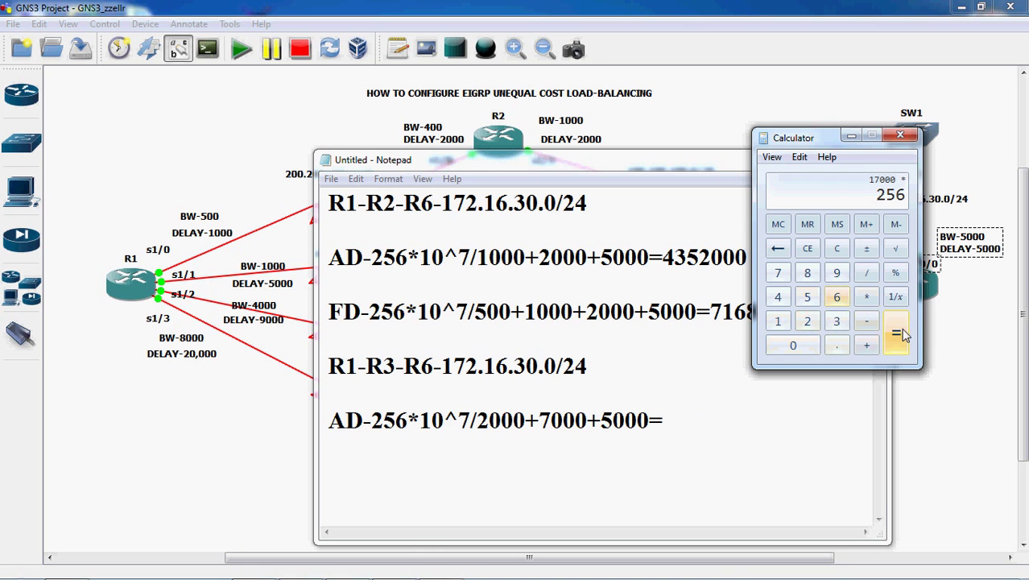
pyautogui.click(901, 333)
pyautogui.click(745, 444)
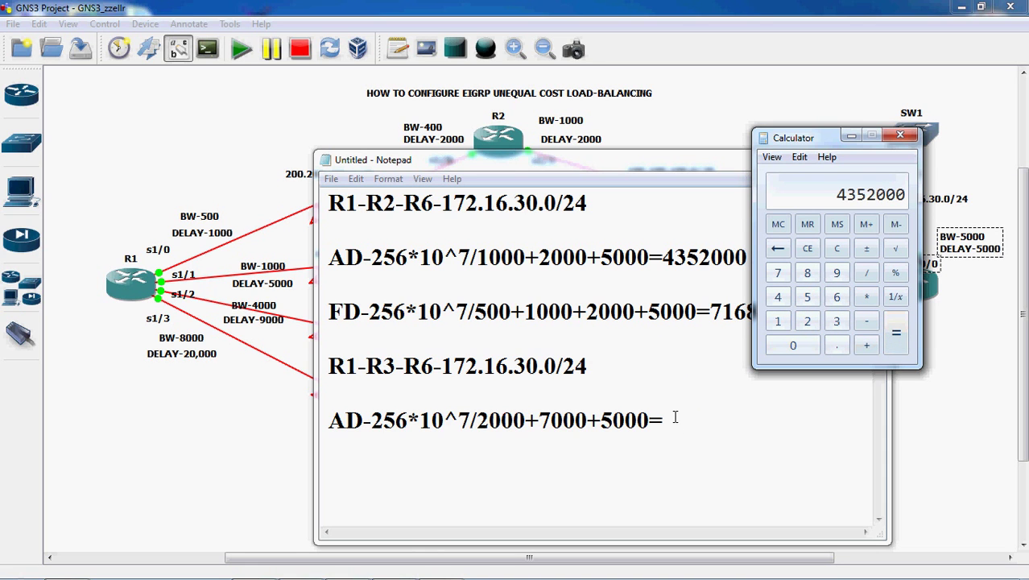
pyautogui.click(674, 416)
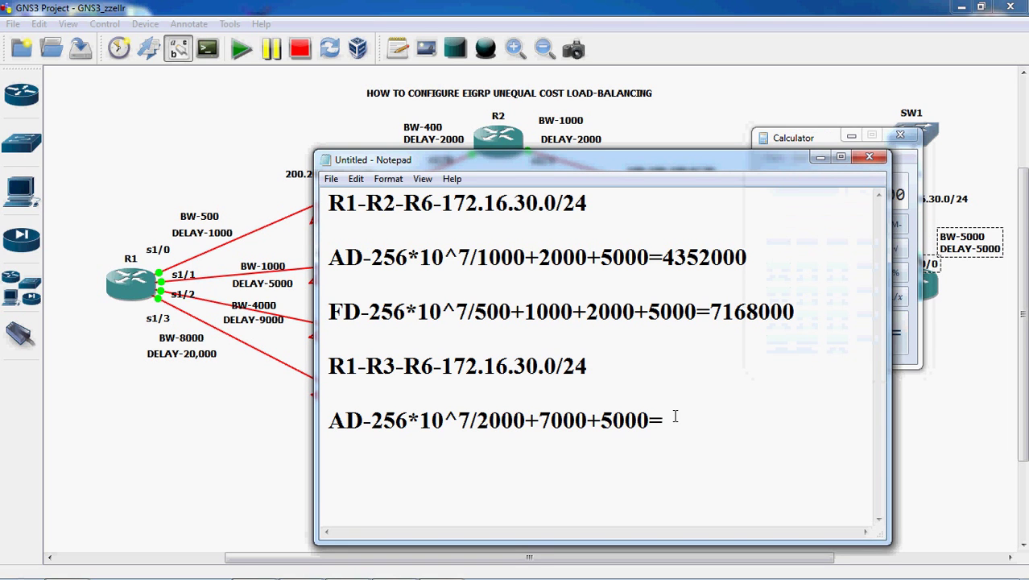
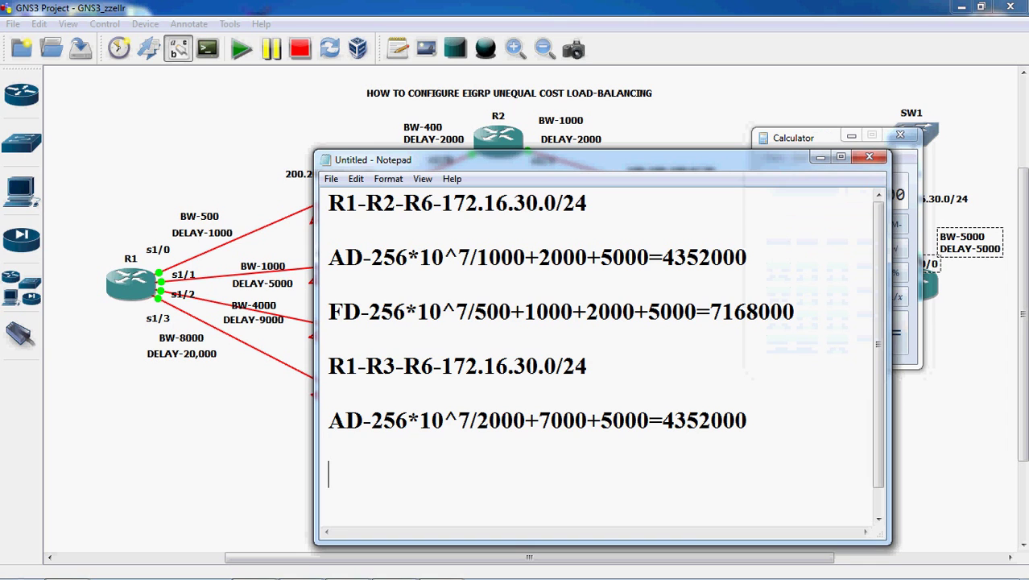
# Step: Start the R1-R3-R6 feasible distance formula in Notepad with FD-256*10^7/
pyautogui.write('FD-256')
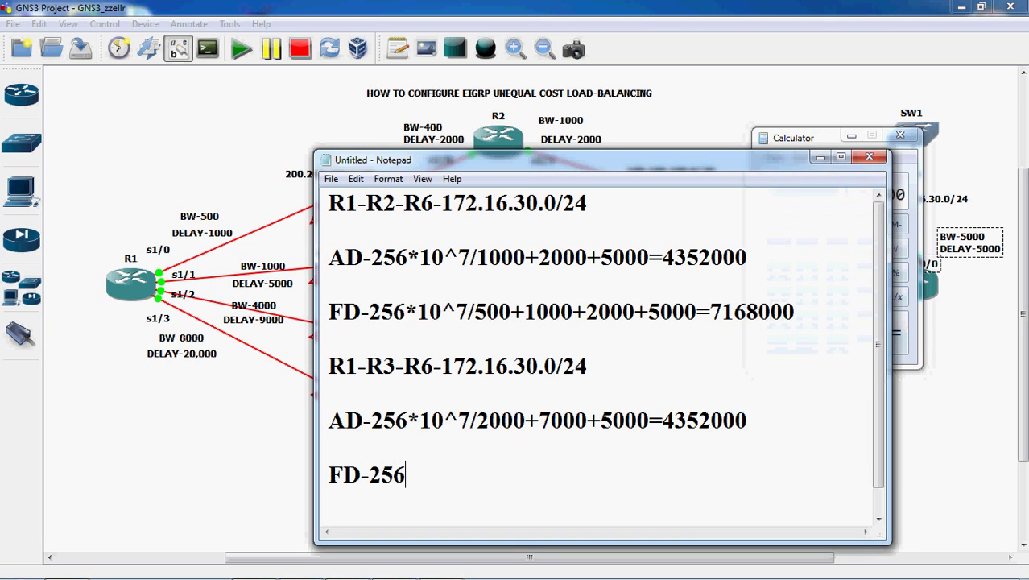
pyautogui.write('*10')
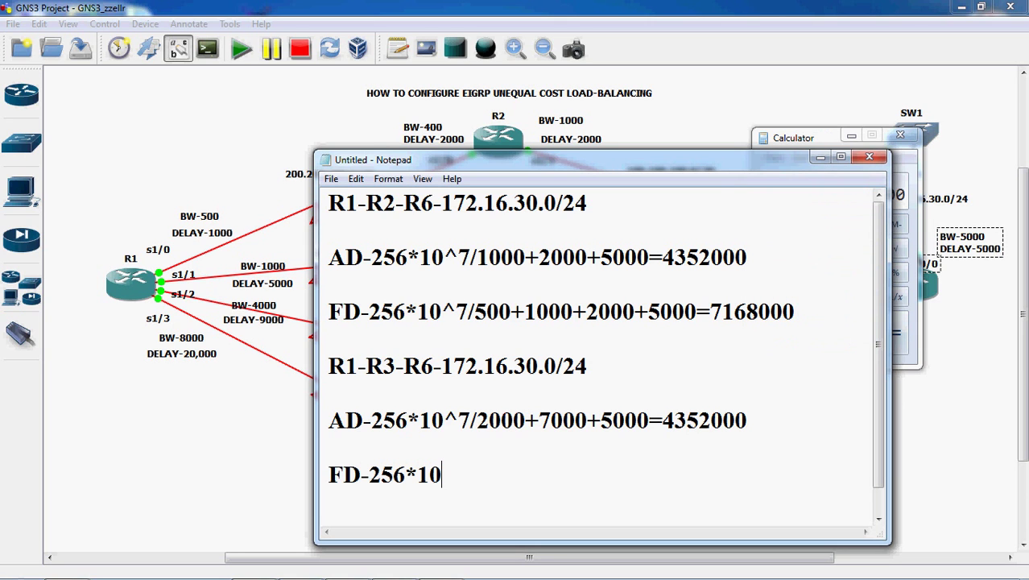
pyautogui.write('^7/')
# Step: Check the bandwidth labels along R1-R3-R6 in the GNS3 topology and continue the FD formula in Notepad with 1000+
pyautogui.click(820, 157)
pyautogui.click(850, 135)
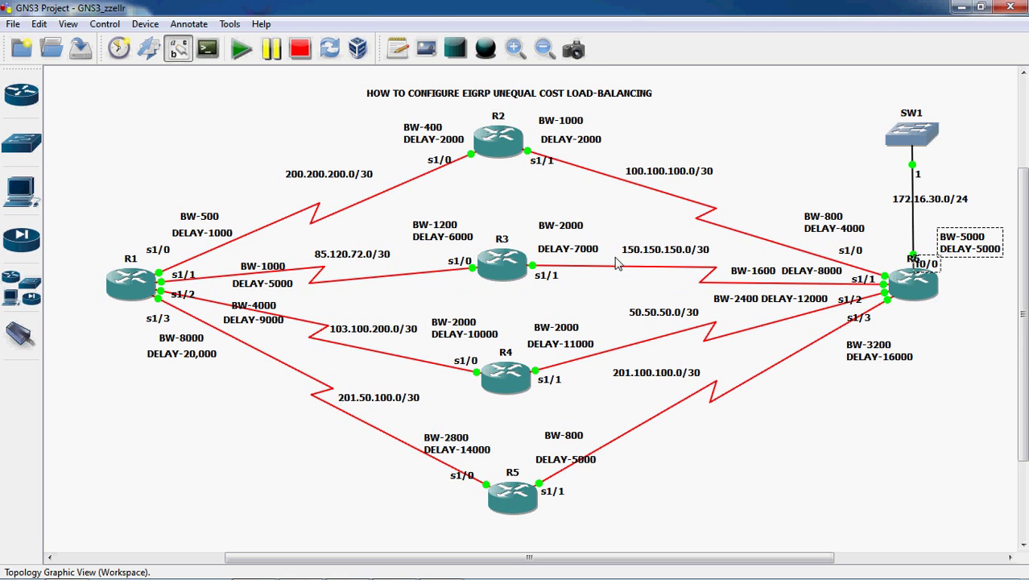
pyautogui.moveTo(236, 256); pyautogui.dragTo(292, 296)
pyautogui.moveTo(533, 212); pyautogui.dragTo(599, 269)
pyautogui.moveTo(937, 222); pyautogui.dragTo(998, 264)
pyautogui.click(378, 294)
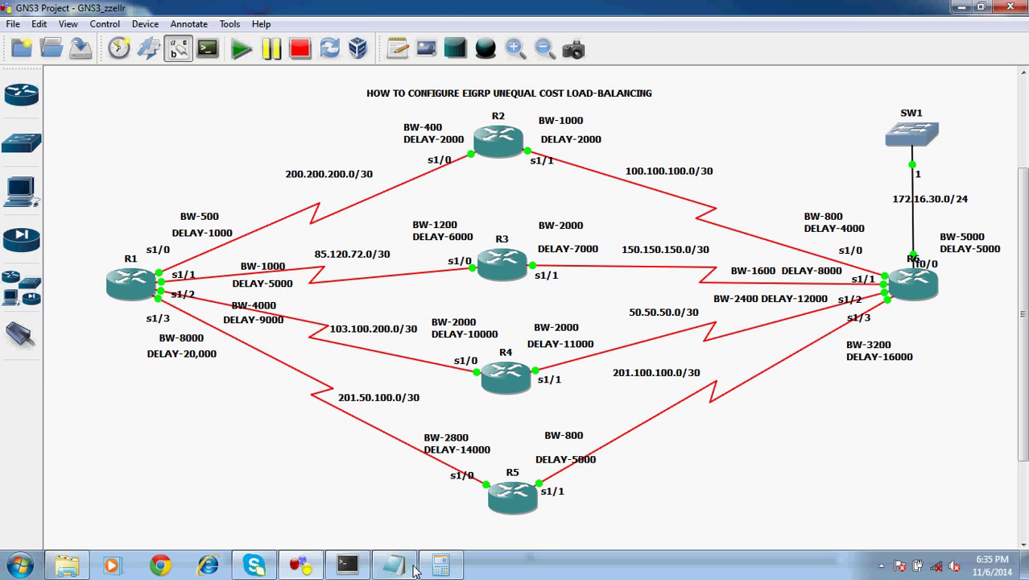
pyautogui.click(394, 566)
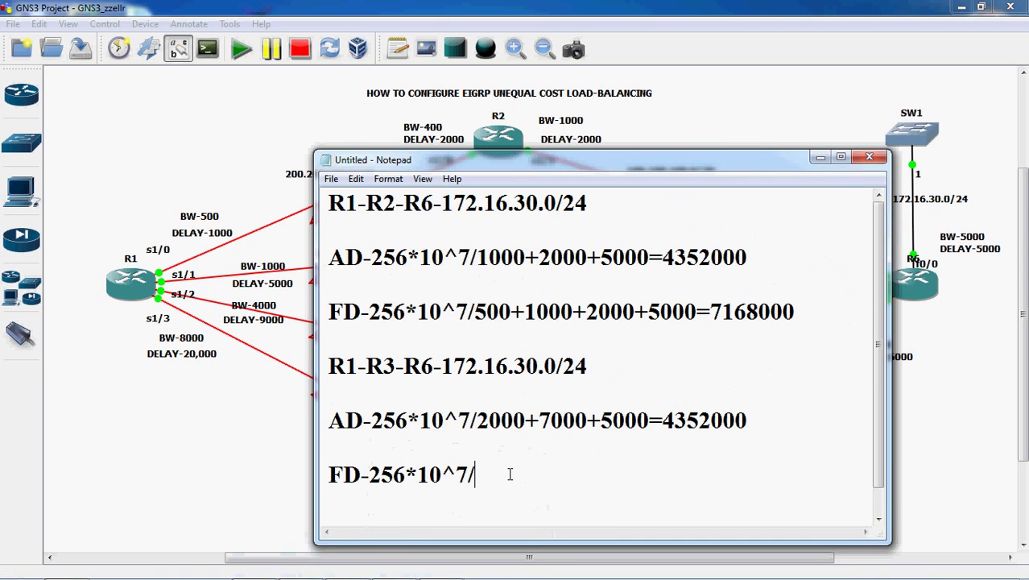
pyautogui.write('1000')
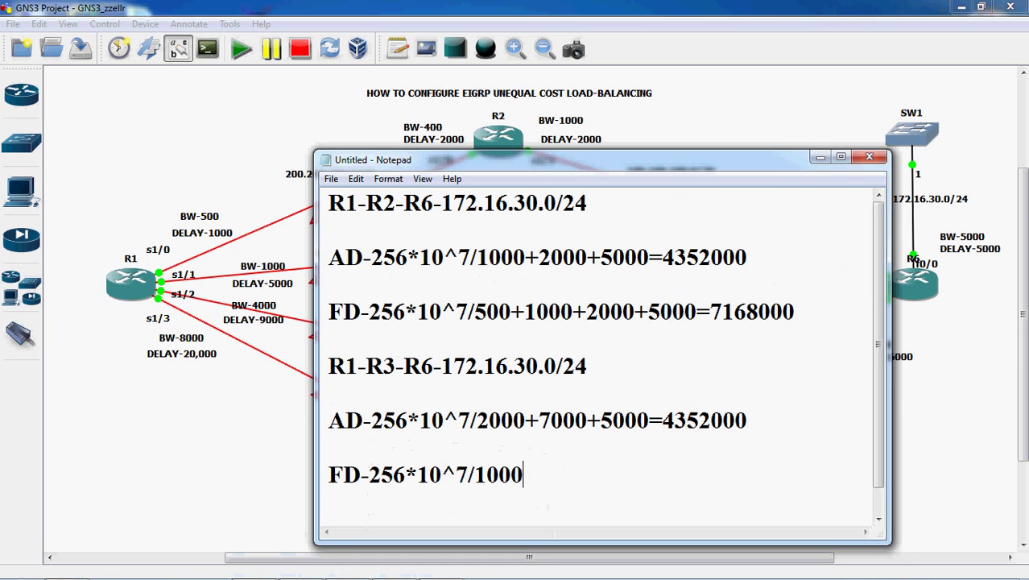
pyautogui.write('+')
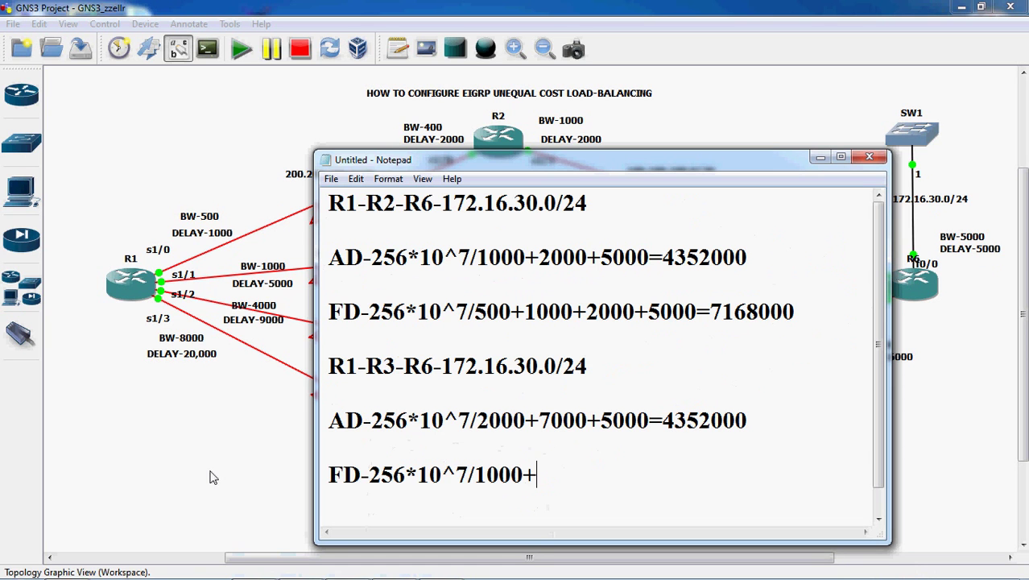
# Step: Check the delay labels along R1-R3-R6 in the topology and complete the FD formula in Notepad with 5000+7000+5000=
pyautogui.click(178, 460)
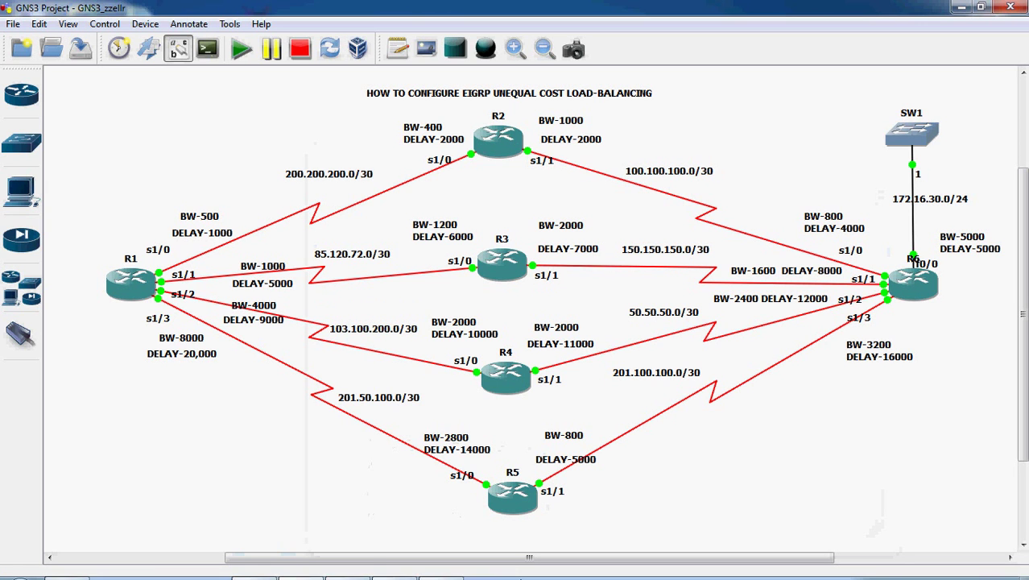
pyautogui.click(393, 566)
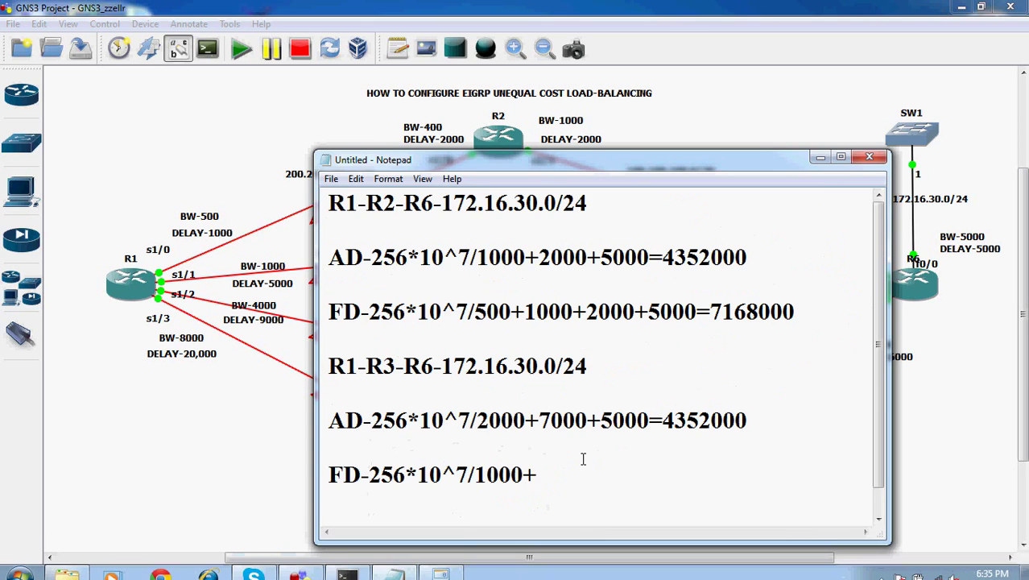
pyautogui.write('5000')
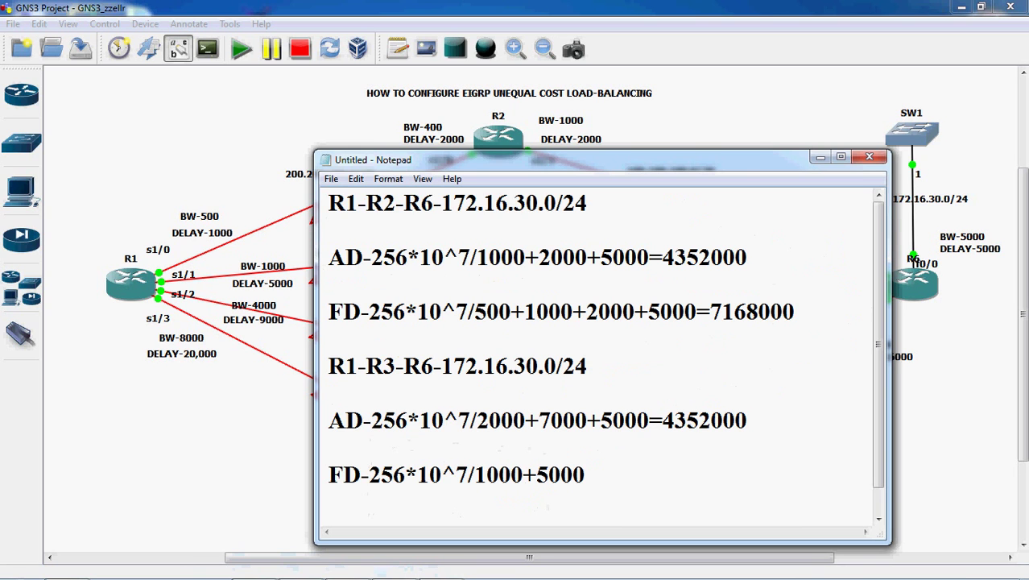
pyautogui.write('+7000')
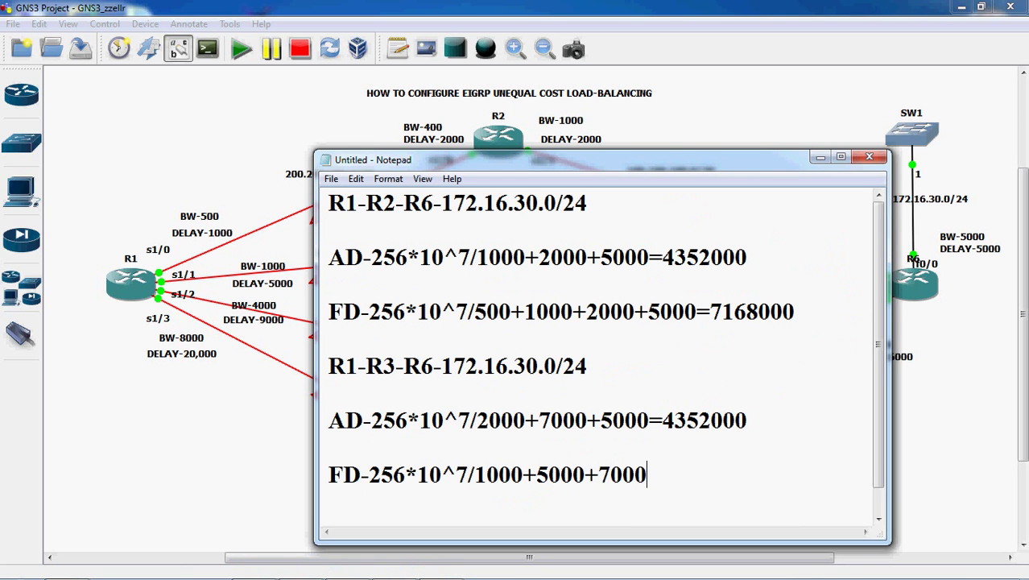
pyautogui.write('+5000=')
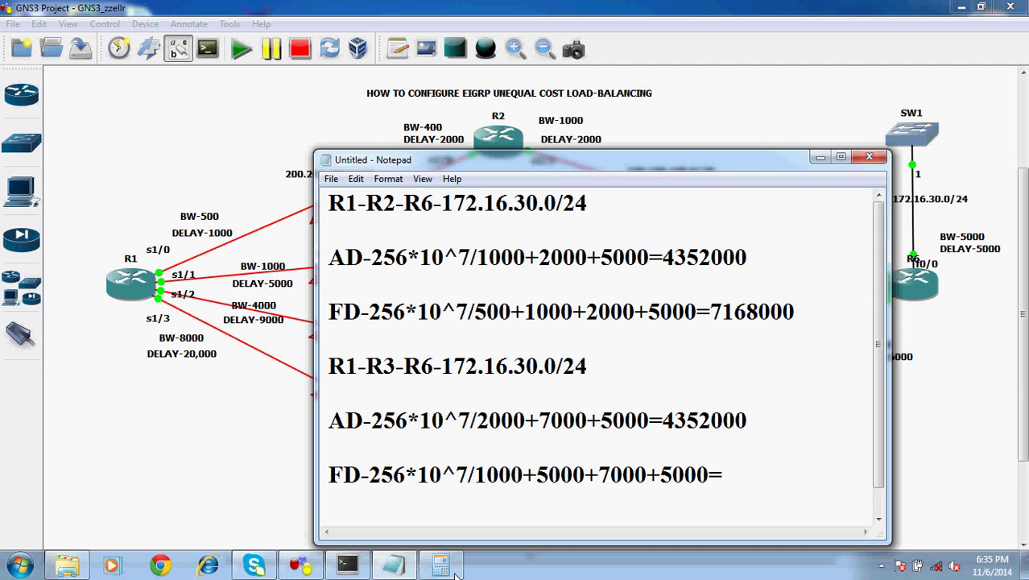
# Step: Switch to Calculator, clear the previous result and enter 10000000 for the R1-R3-R6 feasible distance
pyautogui.click(451, 570)
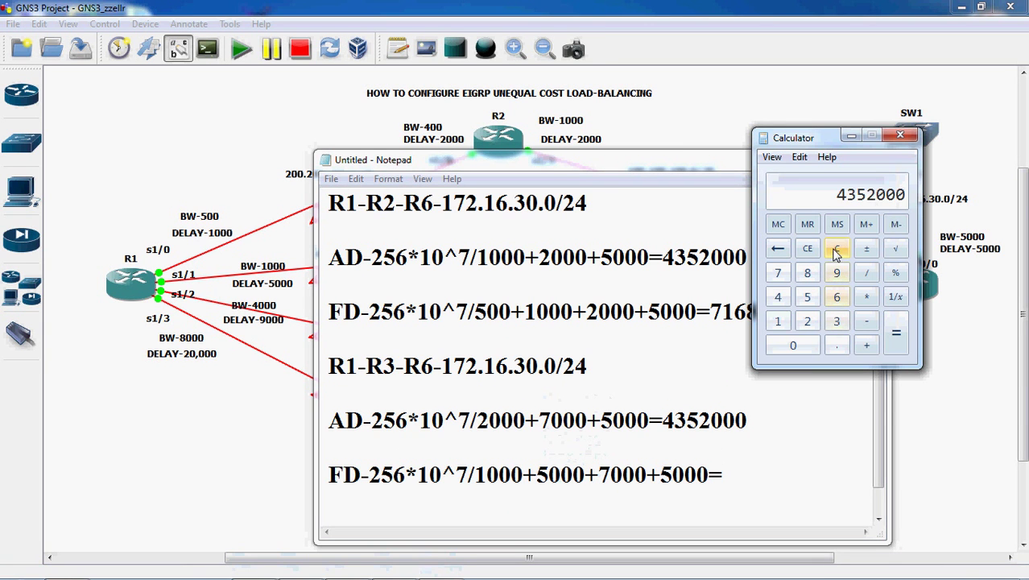
pyautogui.click(836, 251)
pyautogui.click(777, 321)
pyautogui.doubleClick(788, 346)
pyautogui.click(789, 346)
pyautogui.doubleClick(789, 346)
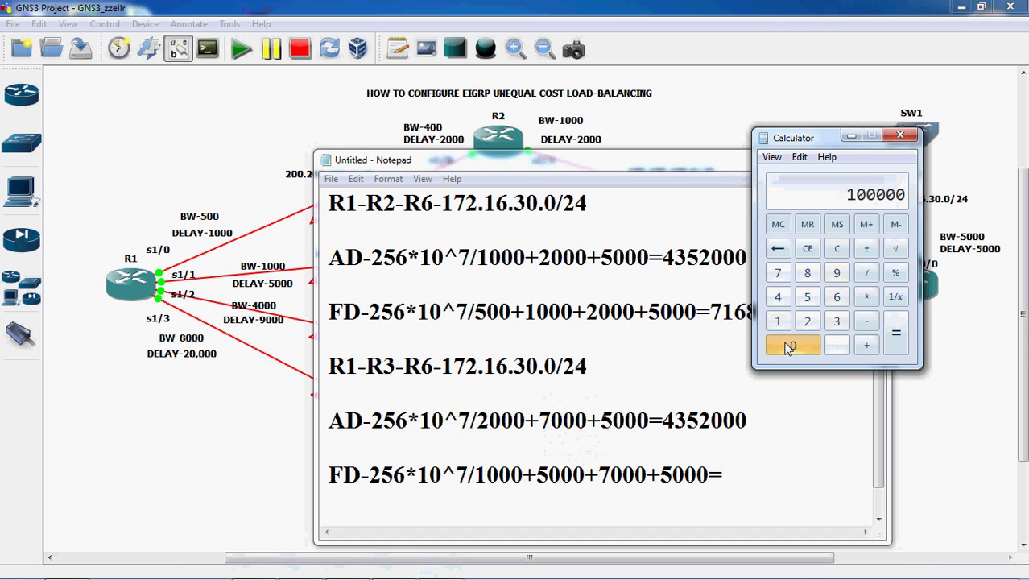
pyautogui.click(789, 347)
pyautogui.click(789, 346)
# Step: Divide the 10000000 in Calculator by the bandwidth of 1000
pyautogui.click(870, 276)
pyautogui.click(778, 321)
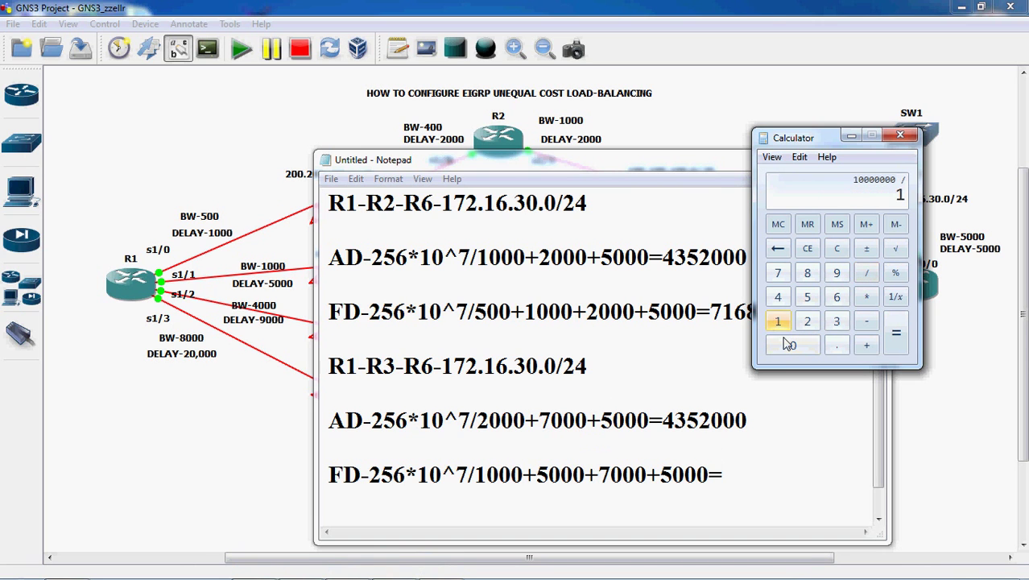
pyautogui.doubleClick(789, 346)
pyautogui.click(789, 346)
pyautogui.click(895, 336)
# Step: Add the R1 delay of 5000 and the R3 delay of 7000 to the quotient, clearing any mistyped entry
pyautogui.click(866, 347)
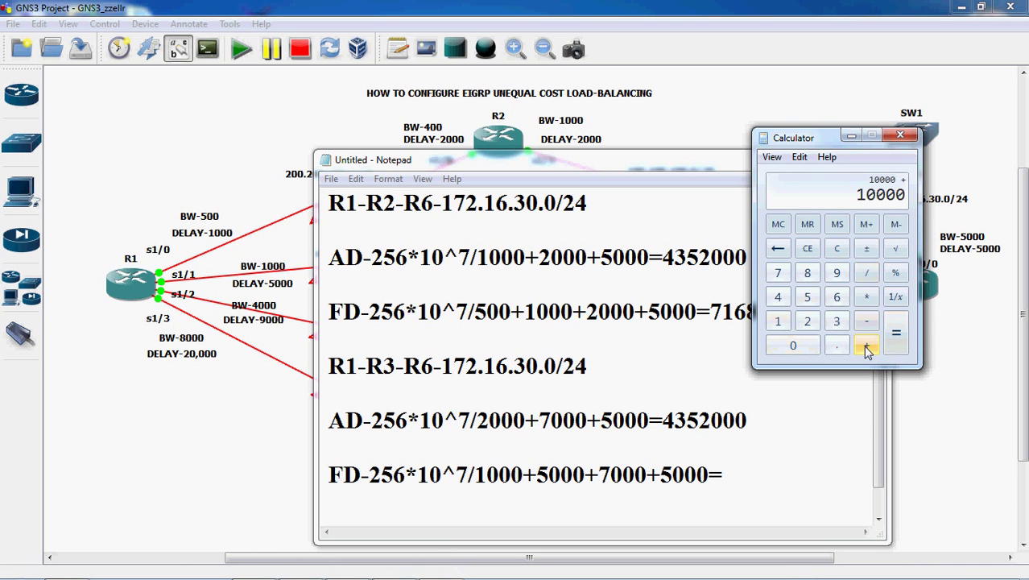
pyautogui.click(805, 302)
pyautogui.doubleClick(793, 346)
pyautogui.click(793, 346)
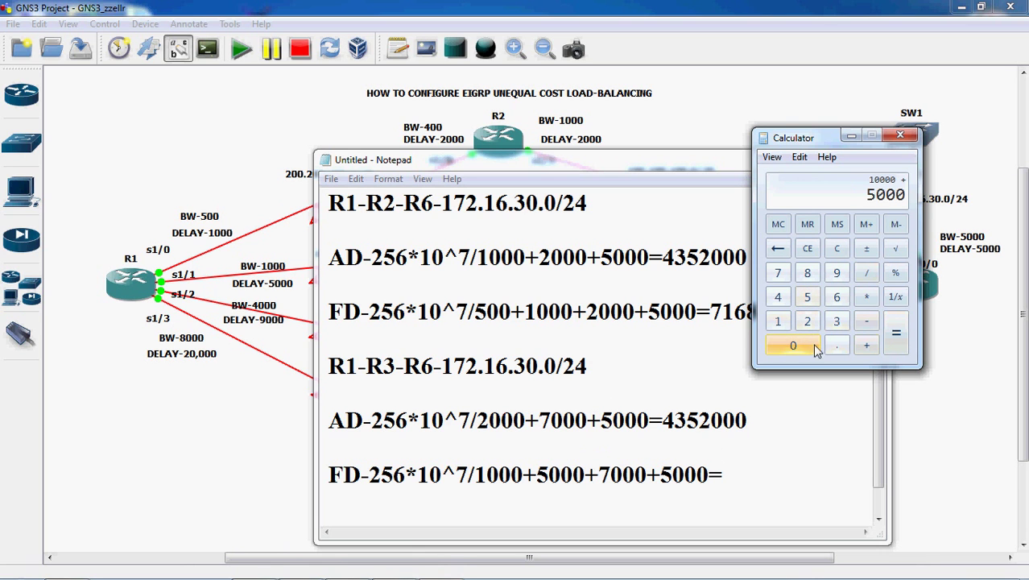
pyautogui.click(866, 345)
pyautogui.click(778, 322)
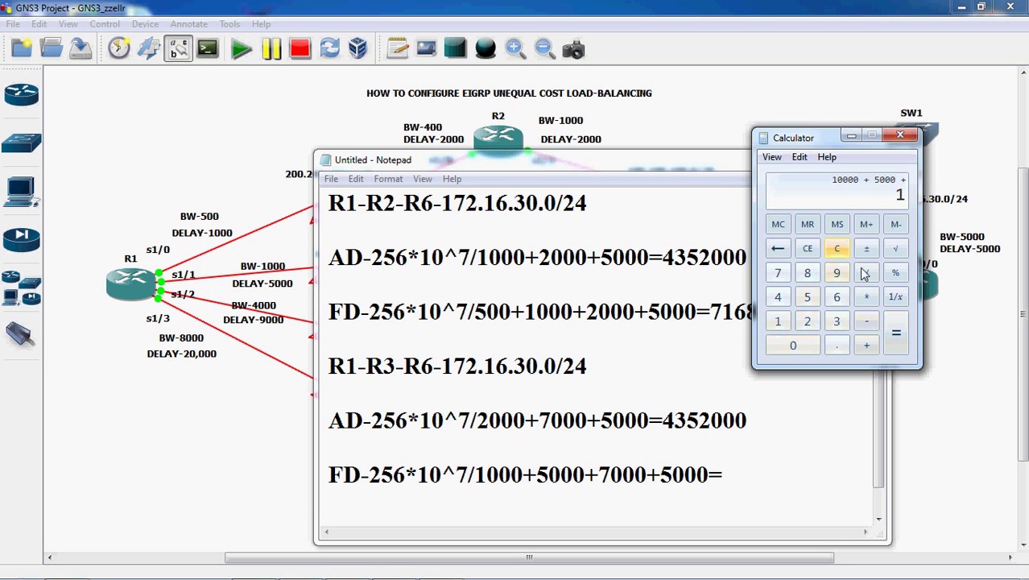
pyautogui.click(808, 248)
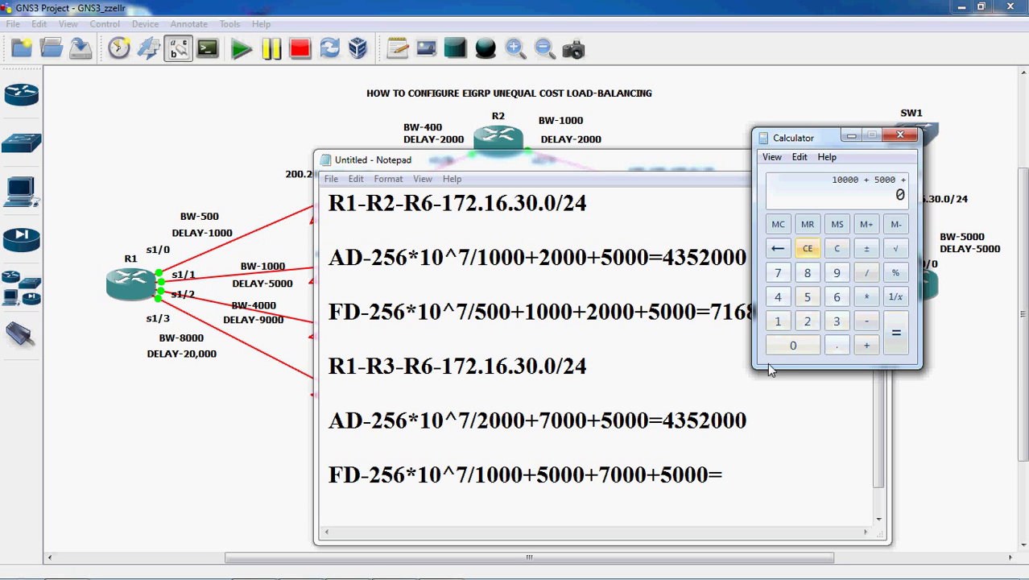
pyautogui.click(778, 272)
pyautogui.doubleClick(797, 348)
pyautogui.click(797, 348)
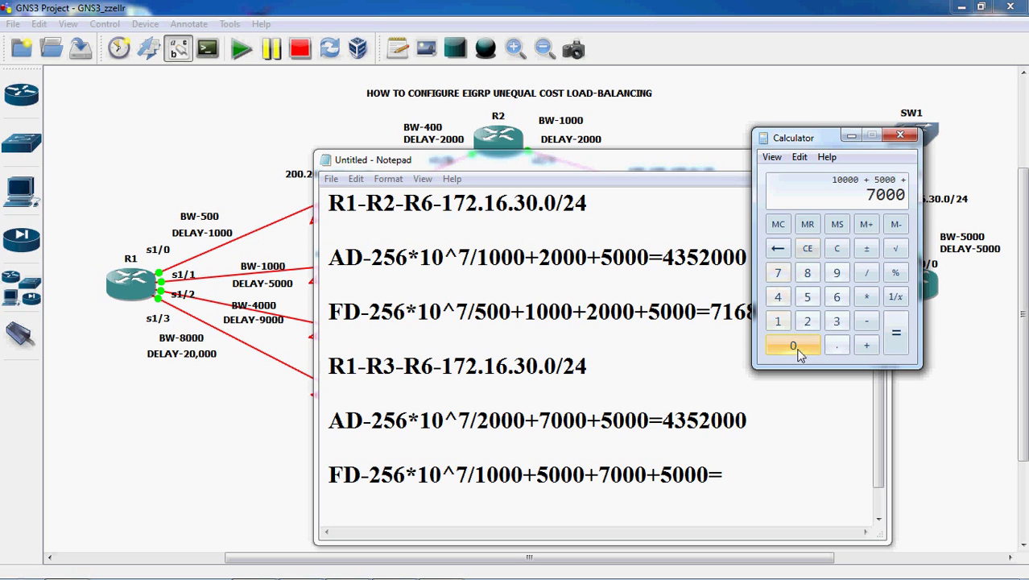
# Step: Add the R6 delay of 5000 and calculate the total
pyautogui.click(866, 346)
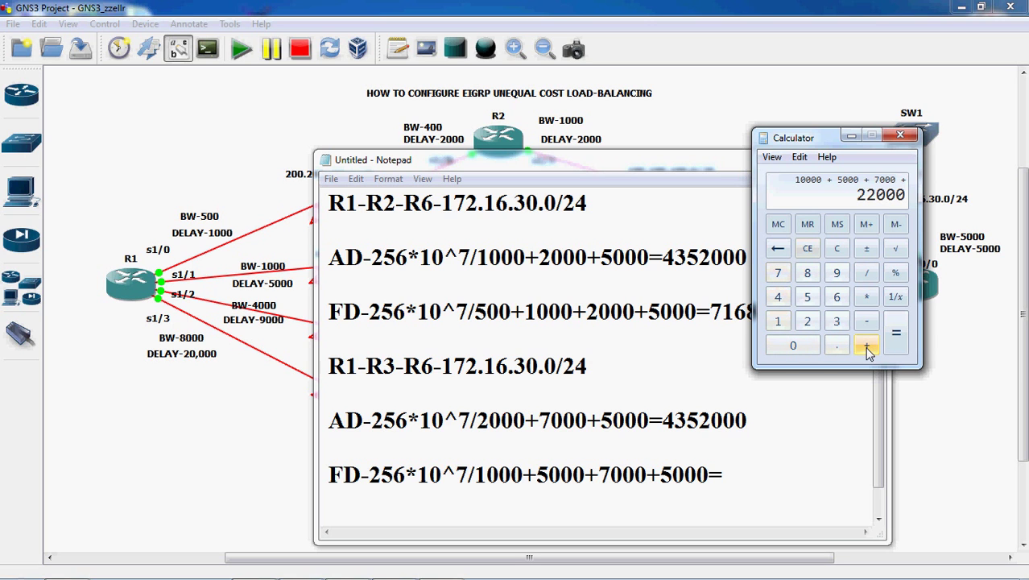
pyautogui.click(811, 298)
pyautogui.doubleClick(800, 345)
pyautogui.click(800, 344)
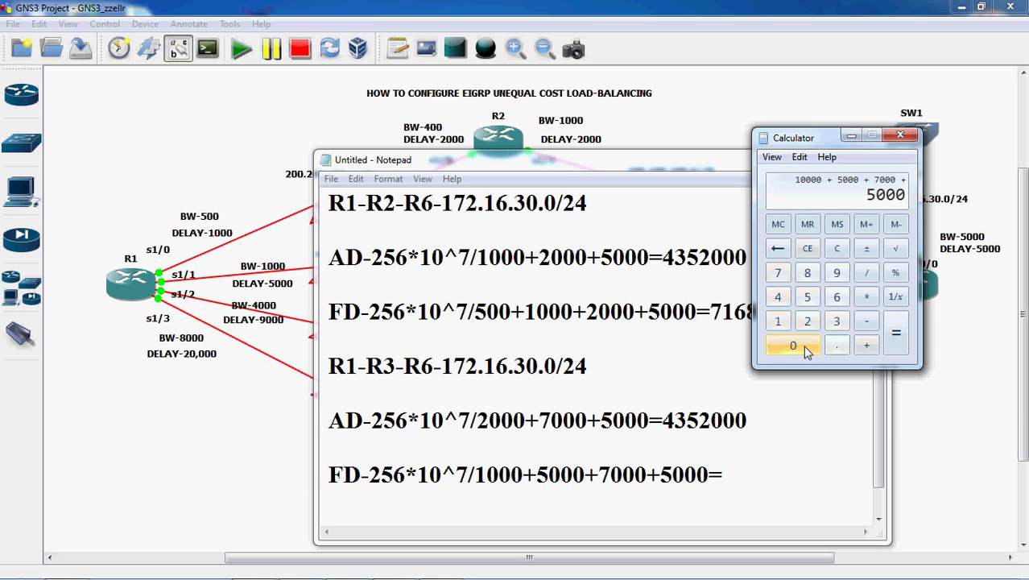
pyautogui.click(895, 338)
# Step: Multiply the bandwidth and delay total by 256 in Calculator to compute the R1-R3-R6 feasible distance
pyautogui.click(867, 296)
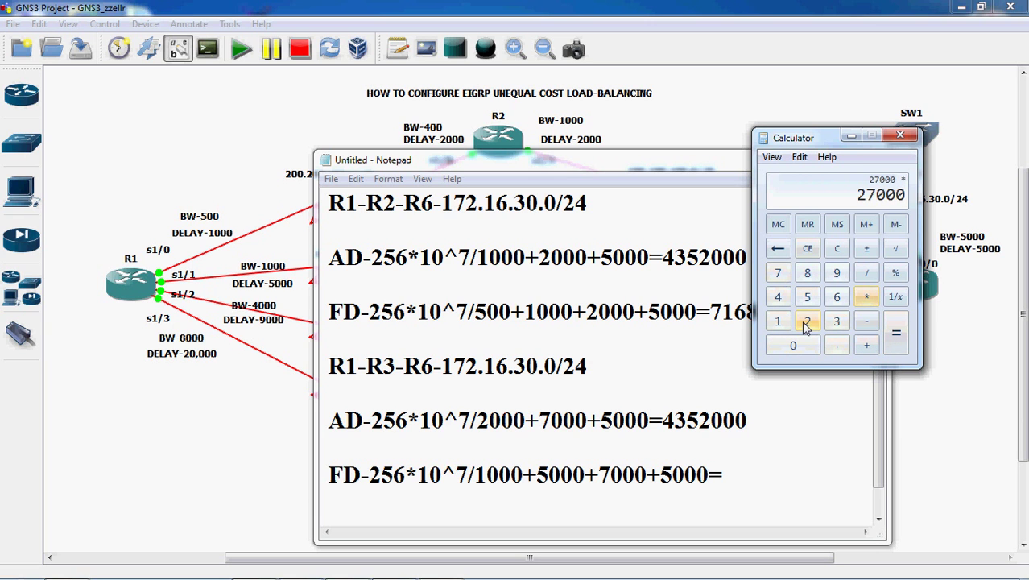
pyautogui.click(807, 320)
pyautogui.click(808, 298)
pyautogui.click(836, 296)
pyautogui.click(902, 333)
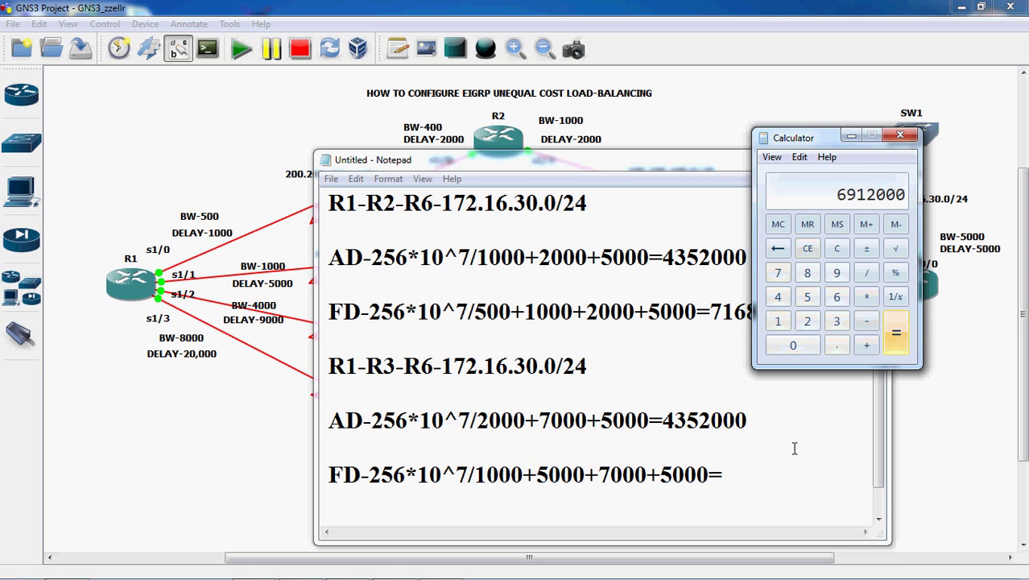
# Step: Switch to Notepad and complete the R1-R3-R6 FD line with the result 6912000, followed by a blank line
pyautogui.click(750, 469)
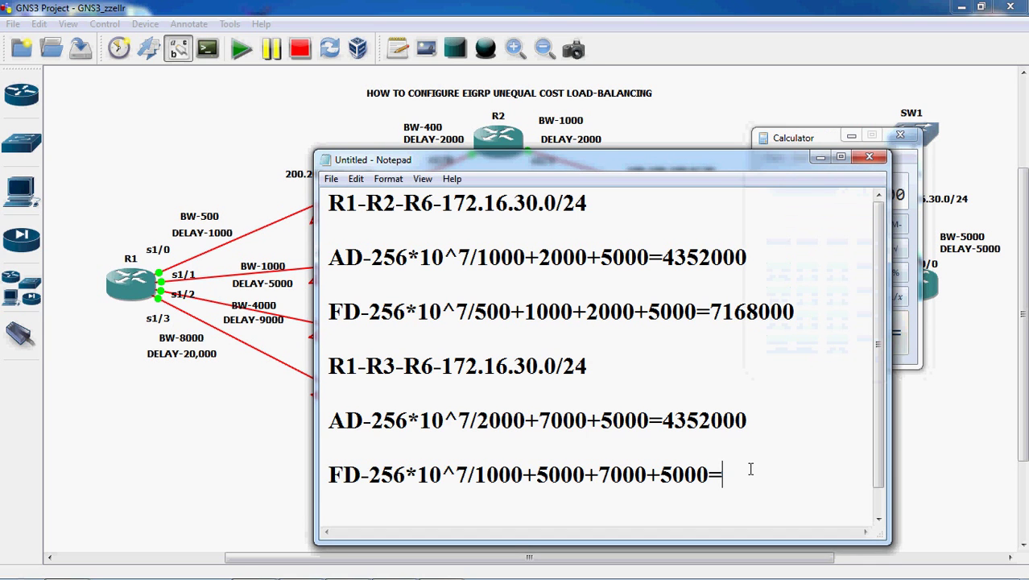
pyautogui.write('6912')
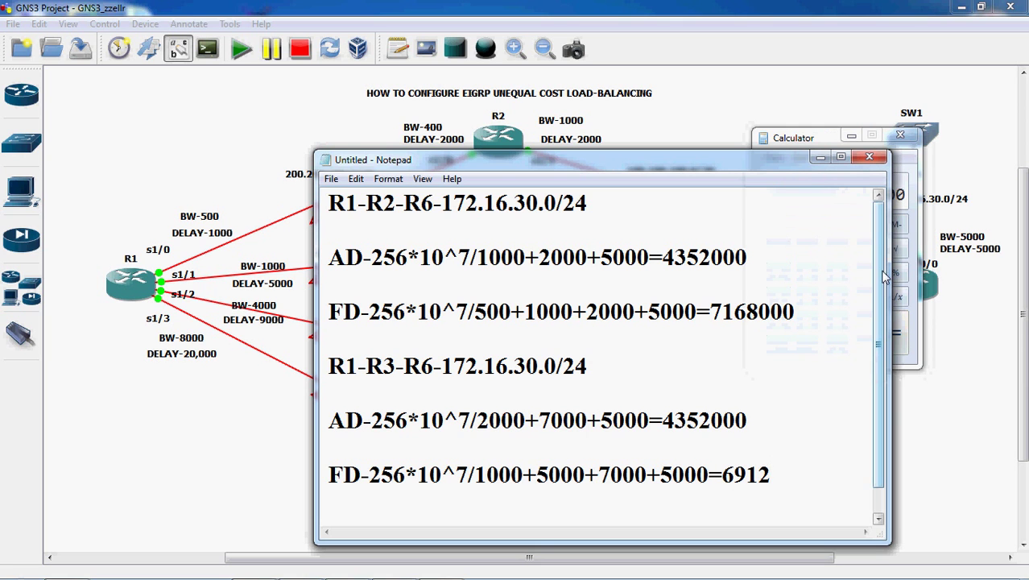
pyautogui.click(785, 139)
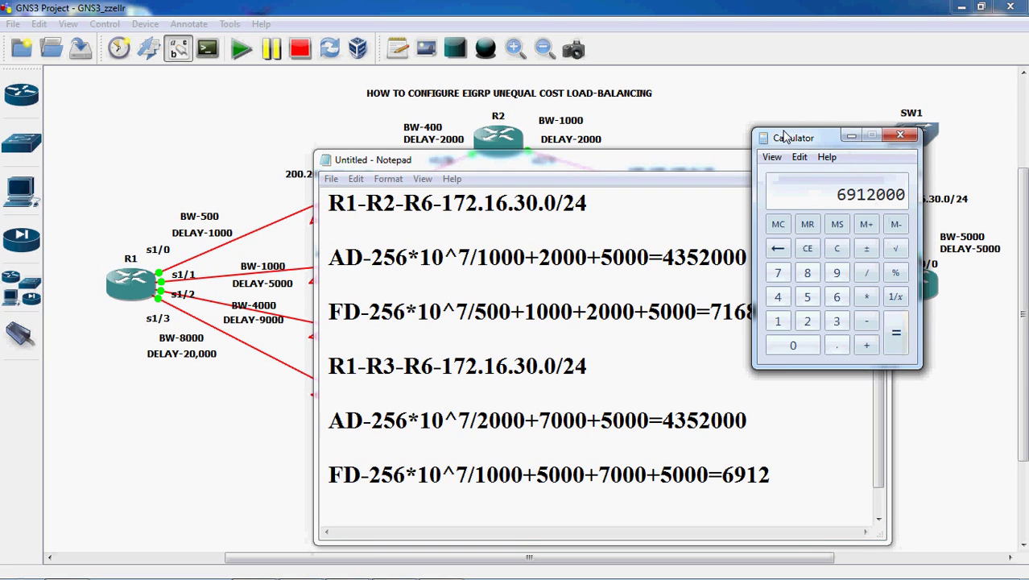
pyautogui.click(787, 477)
pyautogui.write('000')
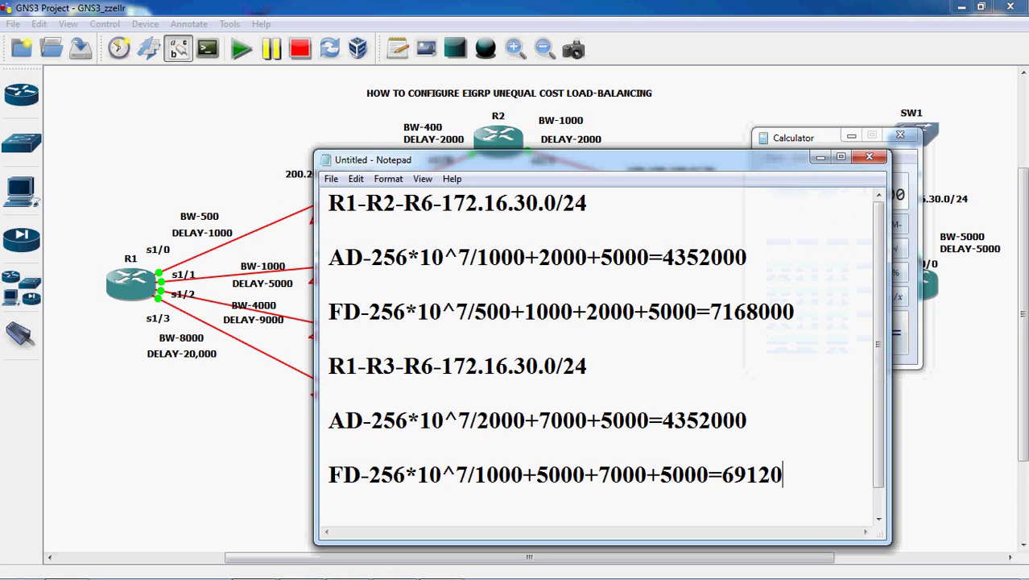
pyautogui.press('Return')
pyautogui.press('Return')
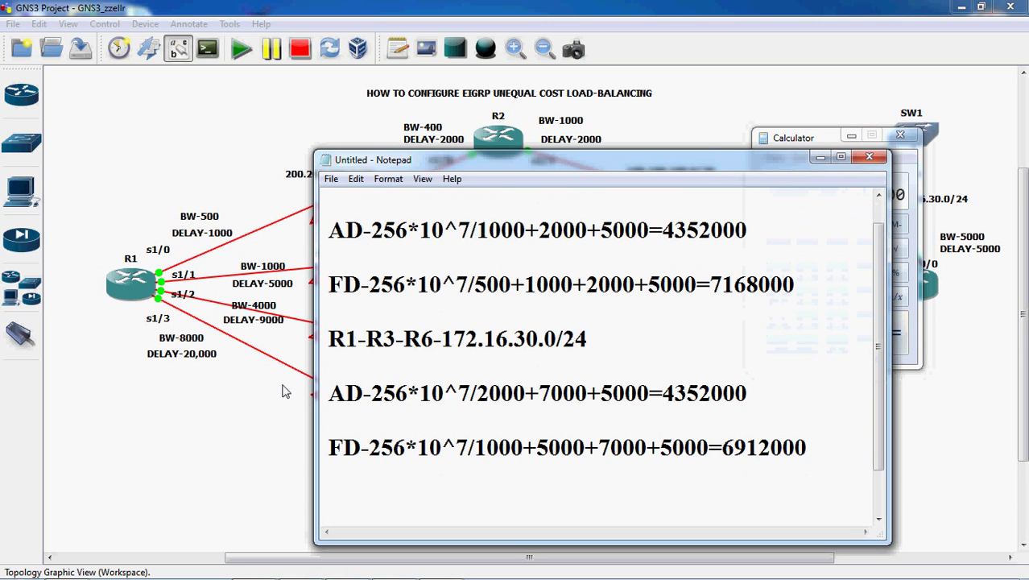
# Step: Check the topology in GNS3 and add the path heading "R1-R4-R6-172.16.30.0/24" in Notepad, followed by a blank line
pyautogui.click(261, 412)
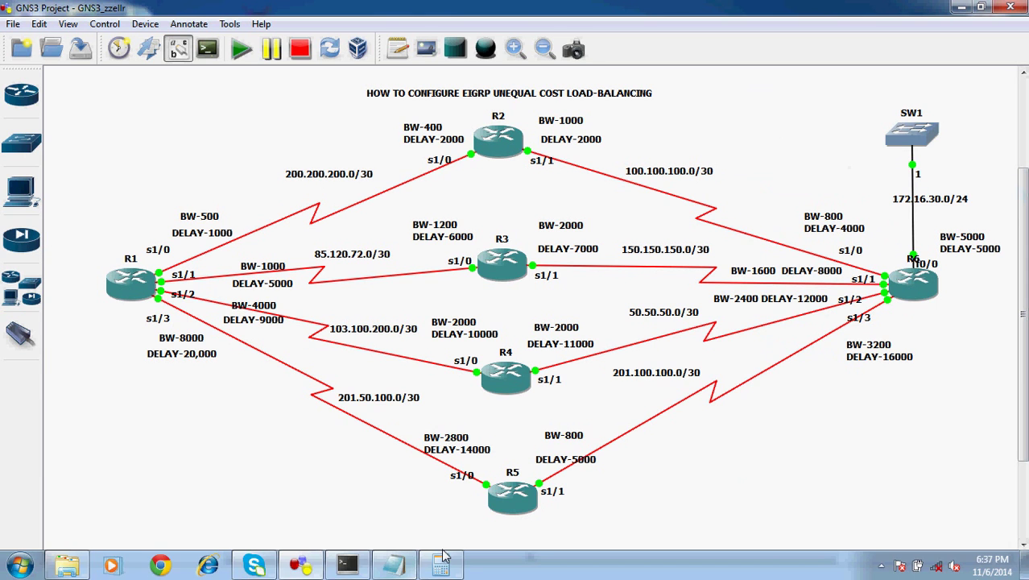
pyautogui.click(444, 567)
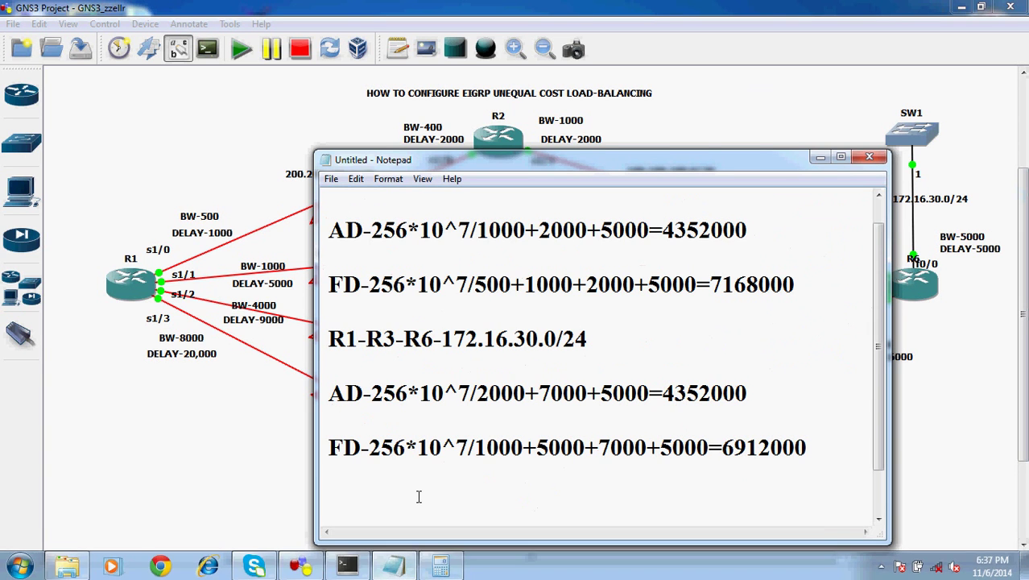
pyautogui.write('R1-')
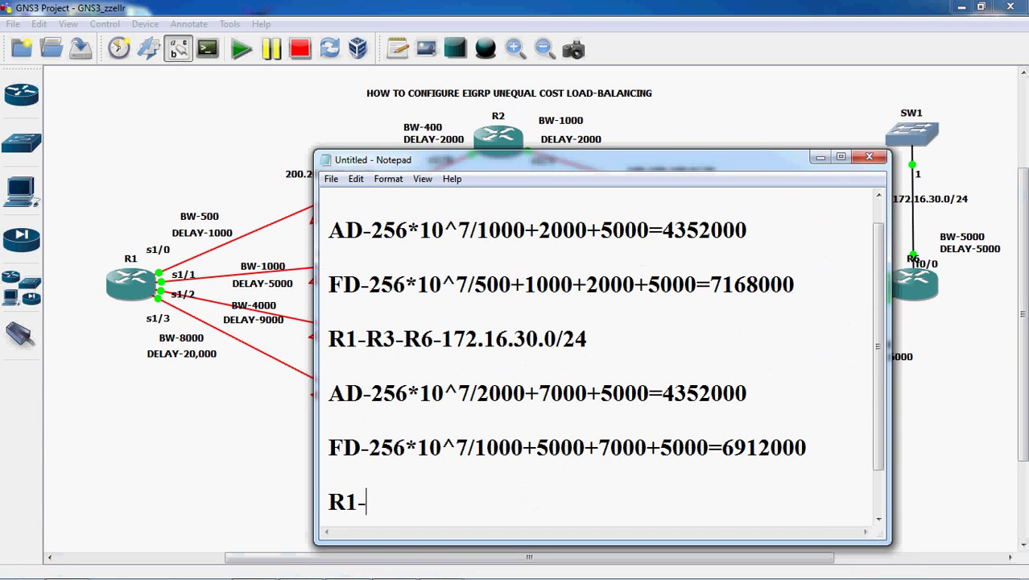
pyautogui.write('R4-R6')
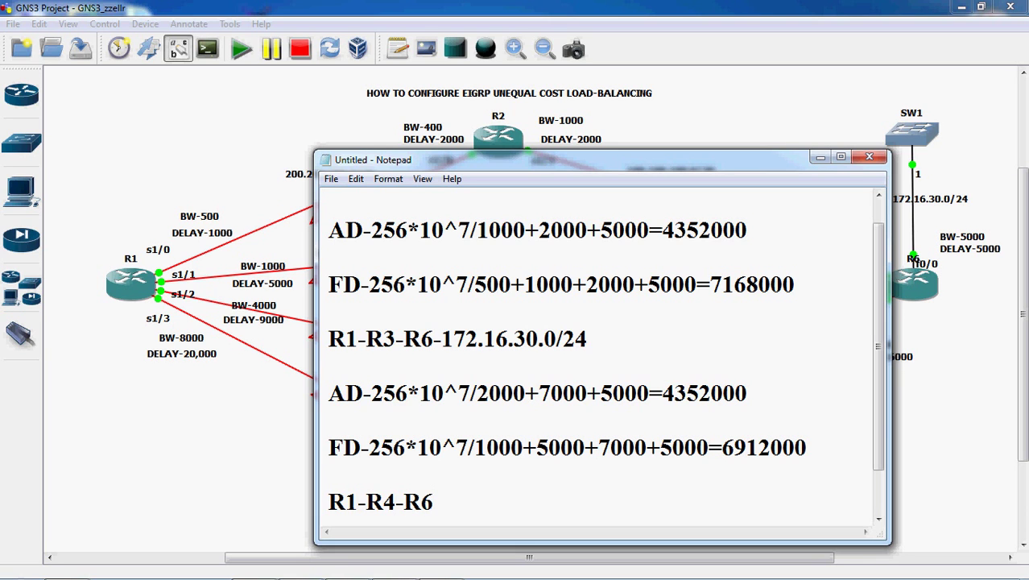
pyautogui.write('-172.16.3')
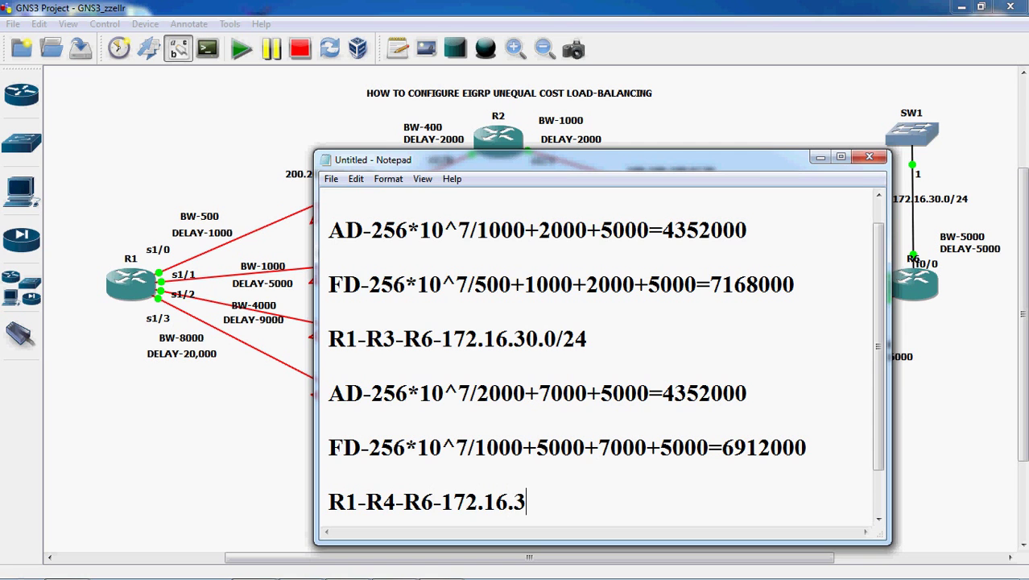
pyautogui.write('0.0/24')
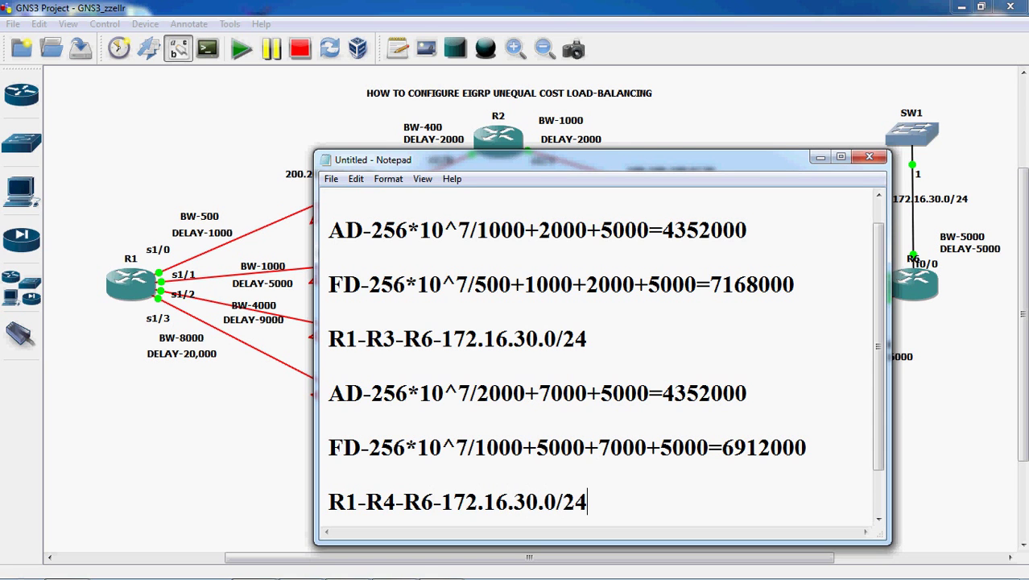
pyautogui.press('Return')
pyautogui.press('Return')
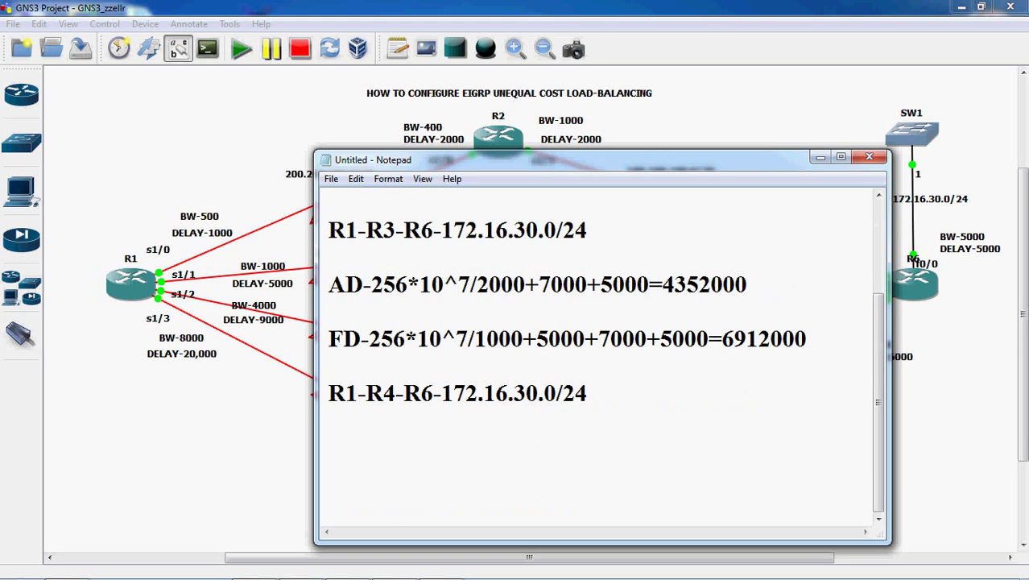
# Step: Begin the advertised distance formula for the R1-R4-R6 path with "AD-256*10^7"
pyautogui.write('AD-256')
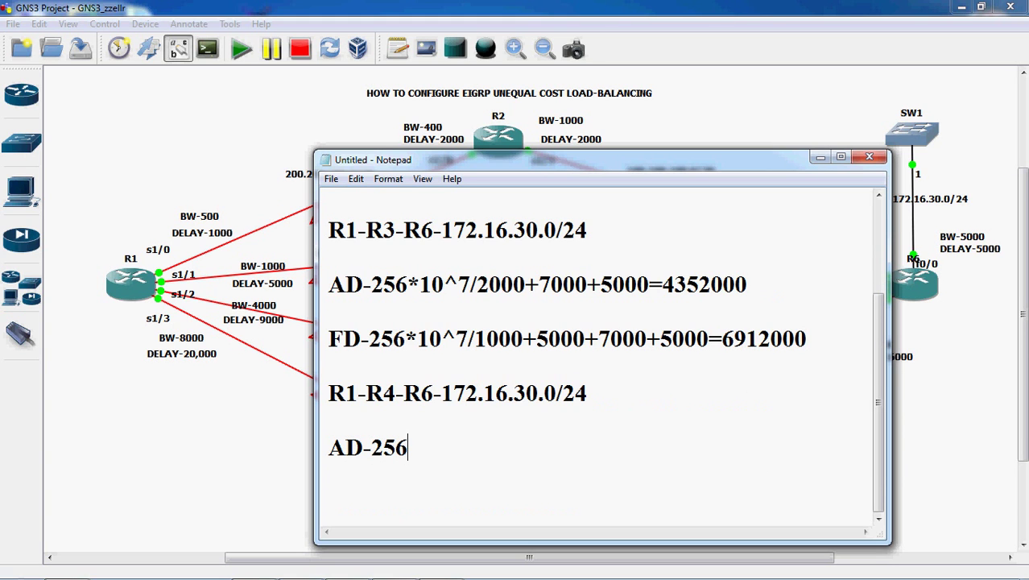
pyautogui.write('*10^7')
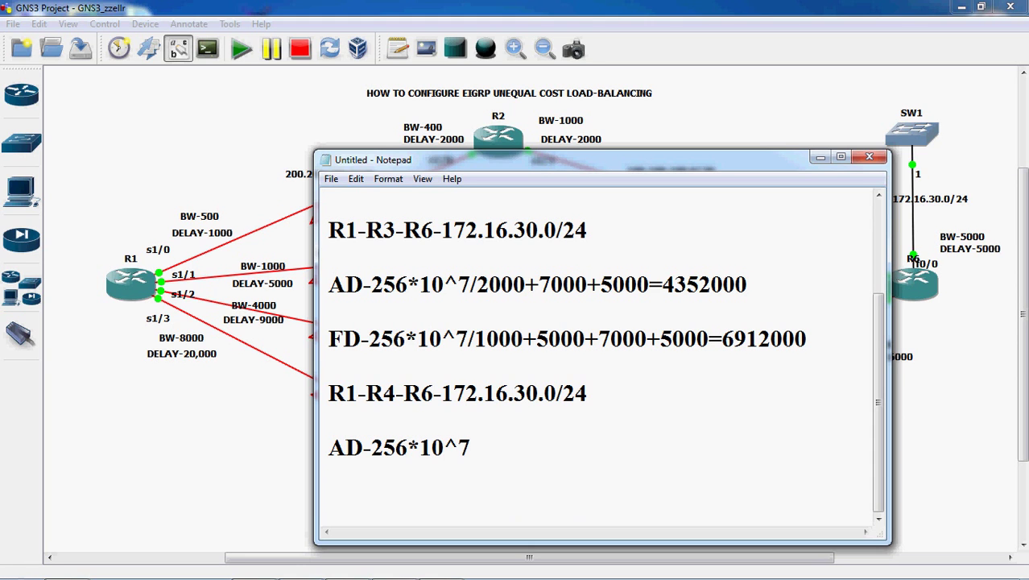